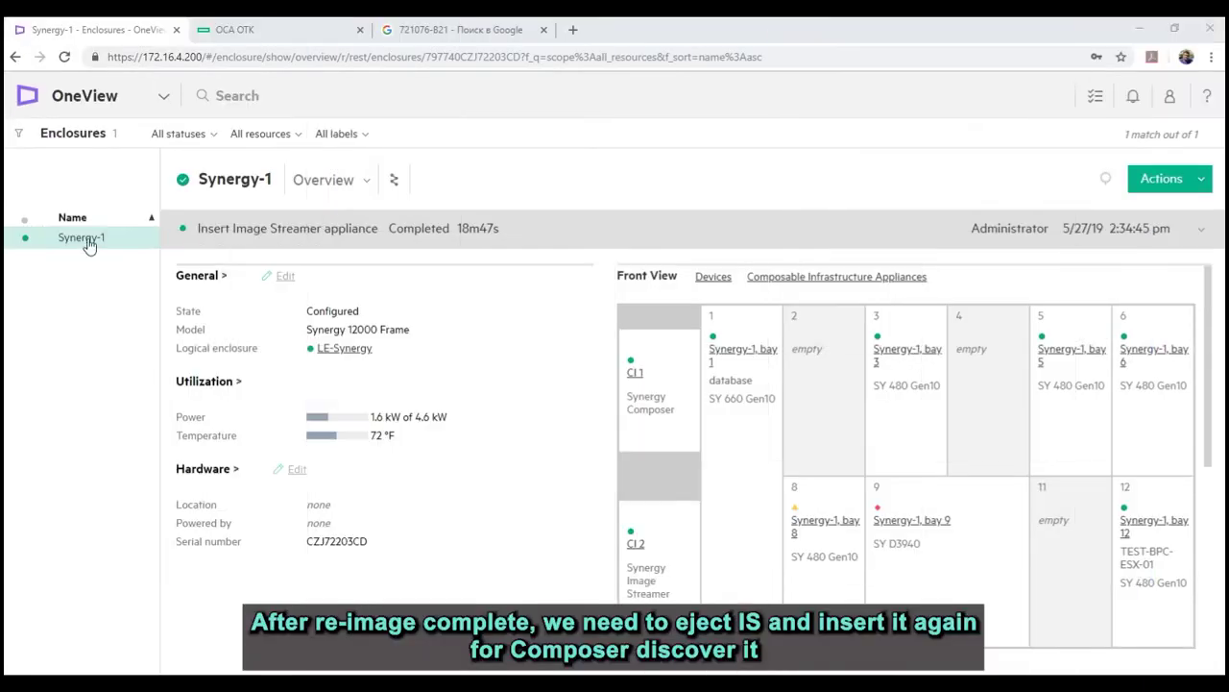
- Review the details of the Insert Image Streamer appliance task on the Synergy-1 enclosure
left_click(485, 226)
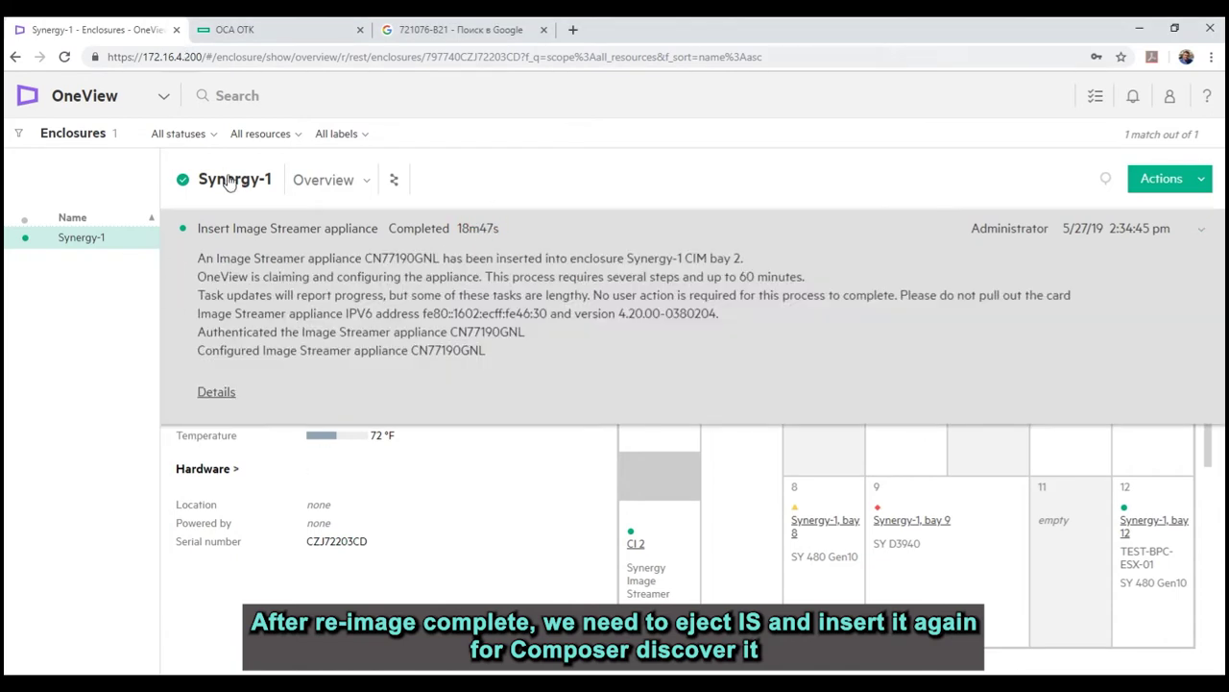
left_click(320, 243)
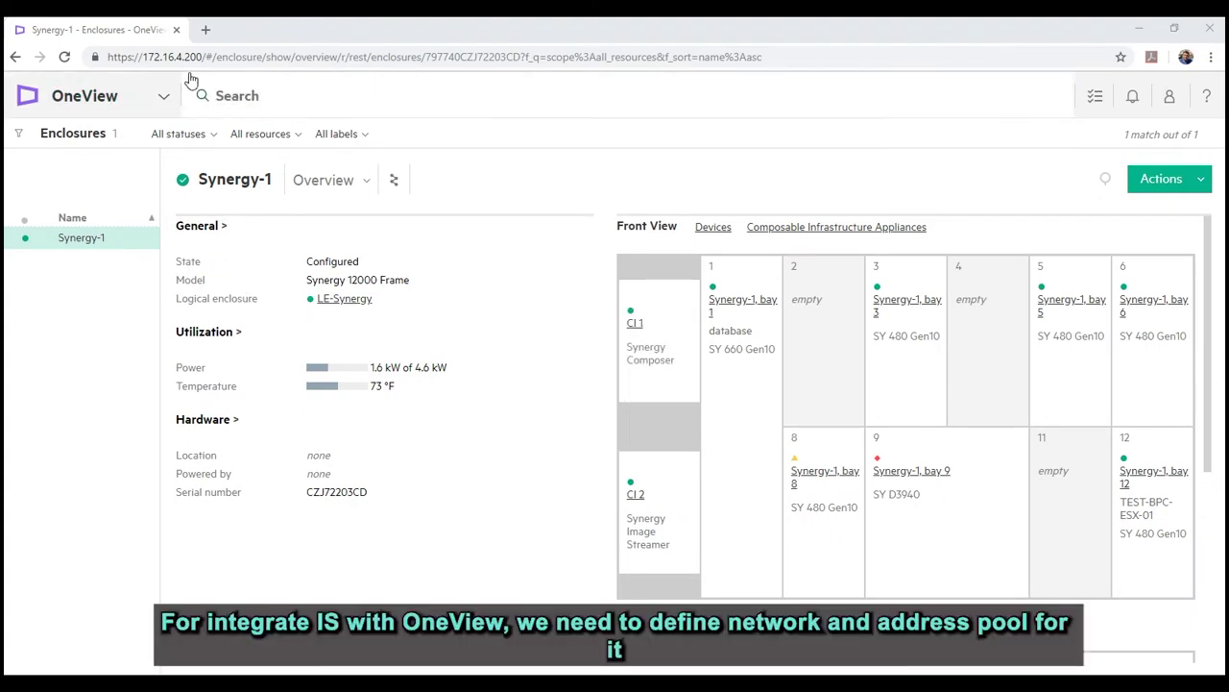
- Open the Addresses and Identifiers settings and check the IPv4 subnet's ID, mask, gateway and available addresses
left_click(117, 92)
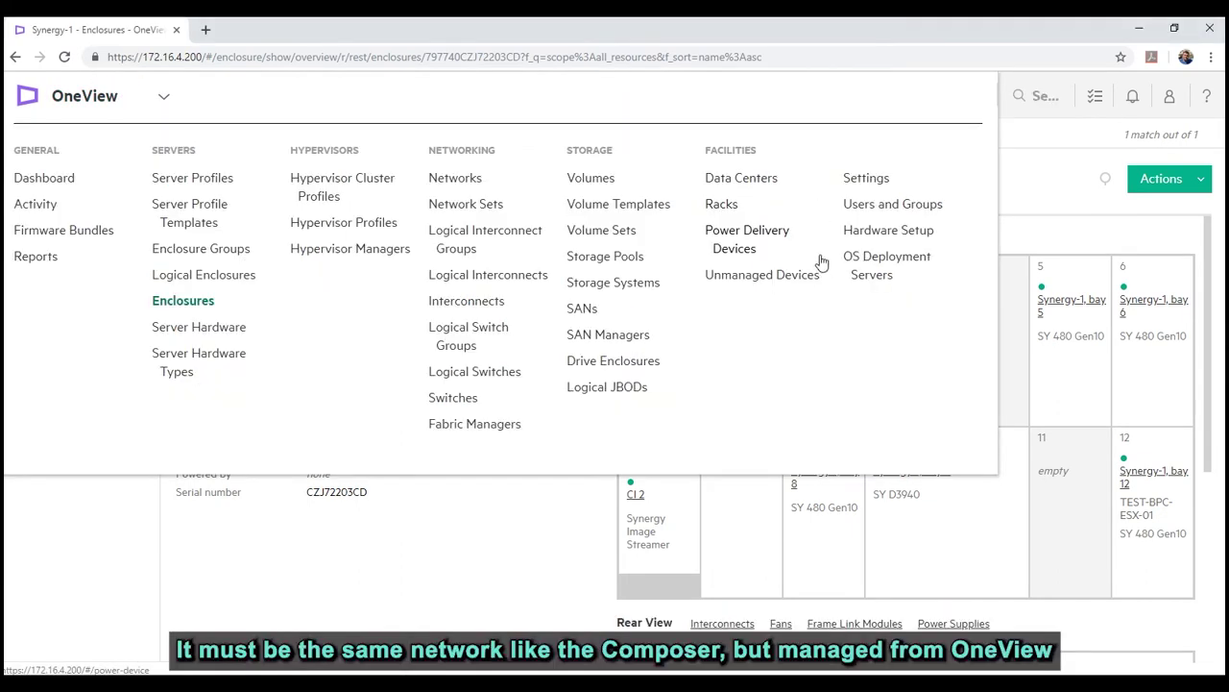
left_click(871, 179)
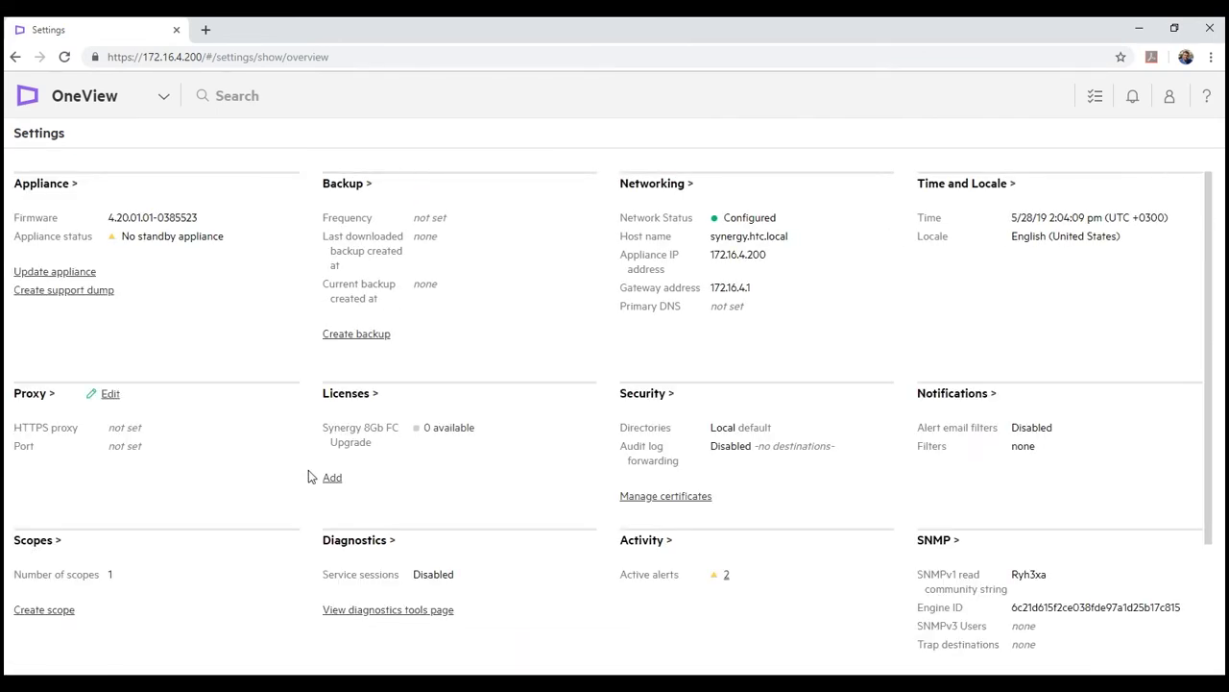
scroll(429, 486, "down", 1)
scroll(430, 487, "down", 3)
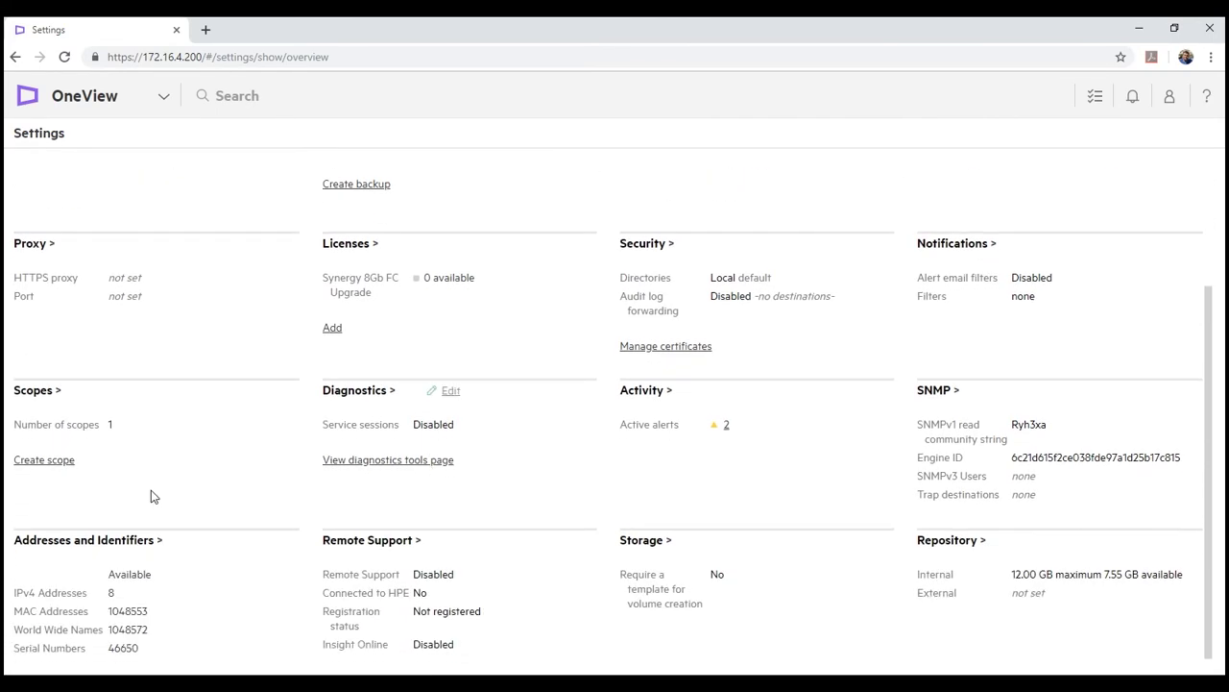
left_click(125, 538)
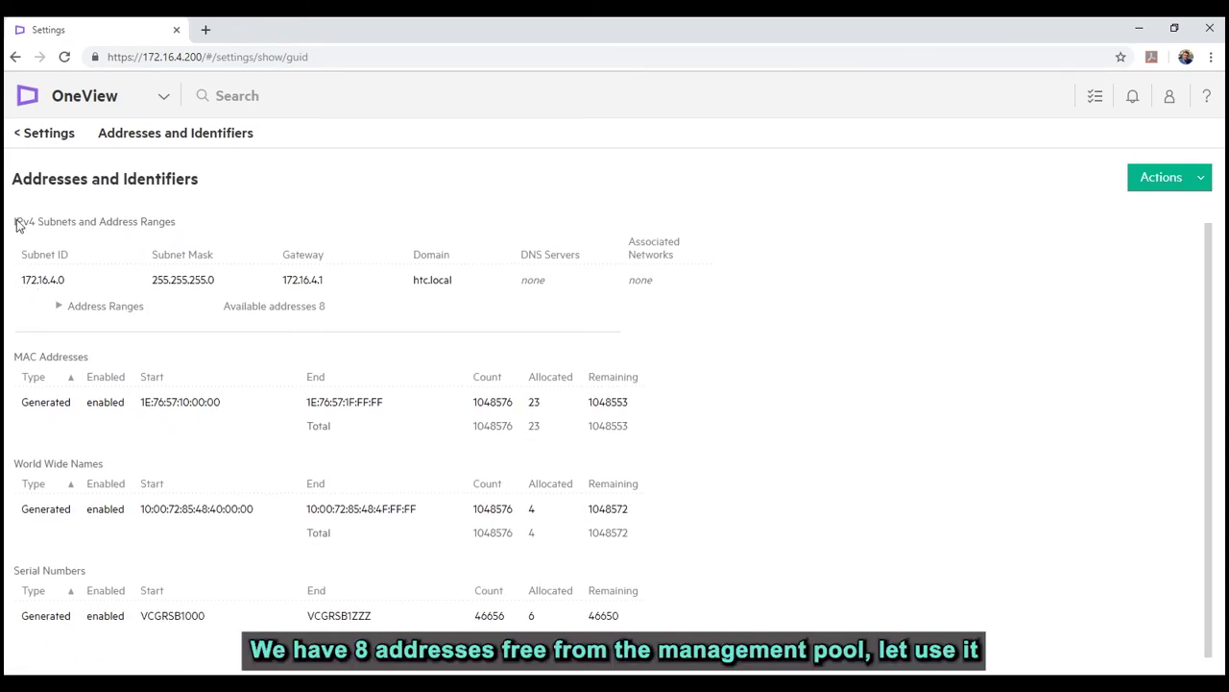
left_click_drag(28, 280, 290, 286)
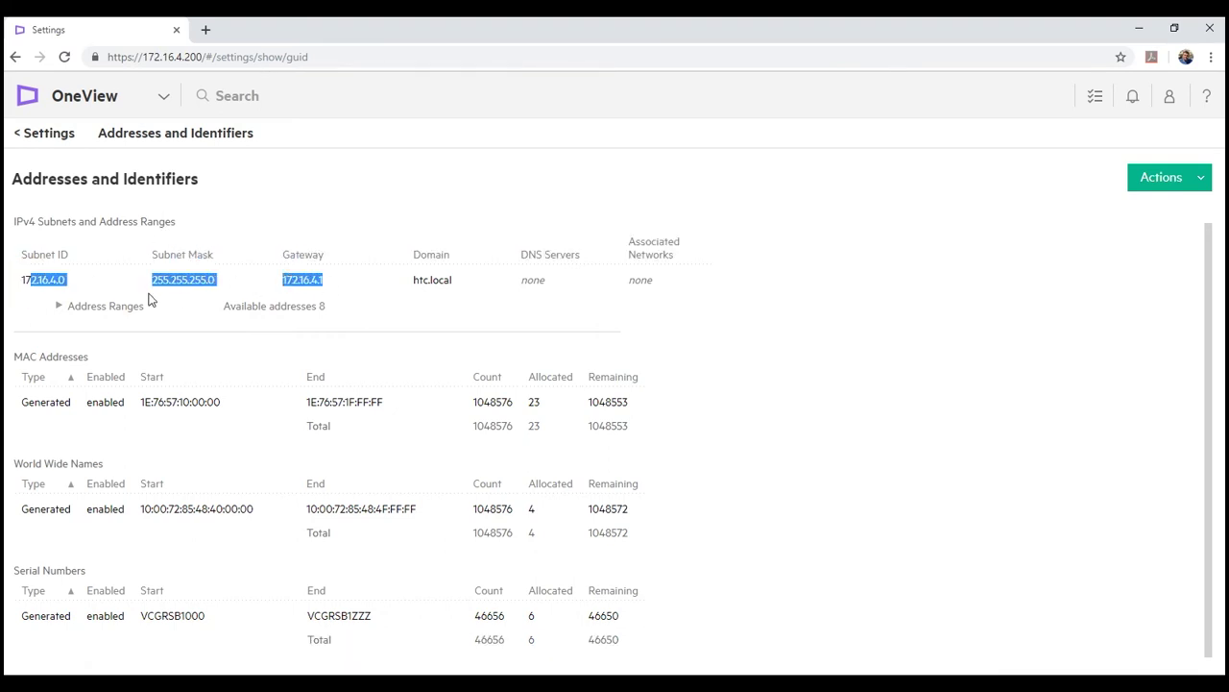
left_click_drag(217, 316, 343, 316)
left_click(346, 316)
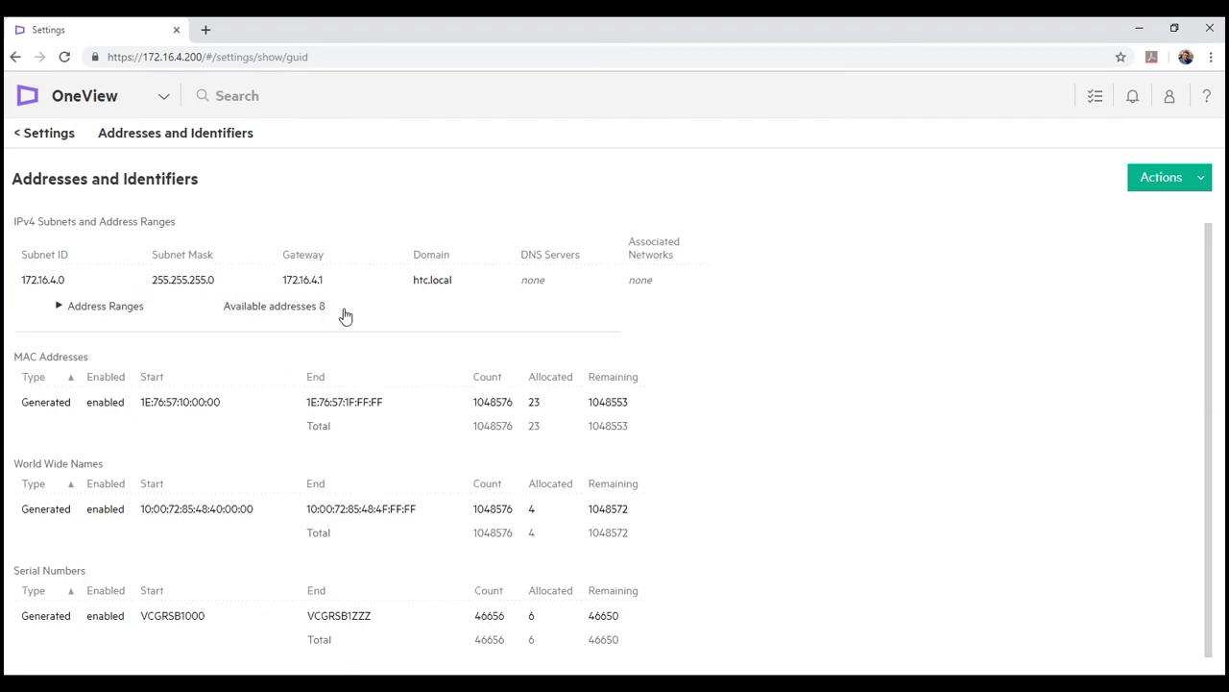
scroll(121, 302, "up", 1)
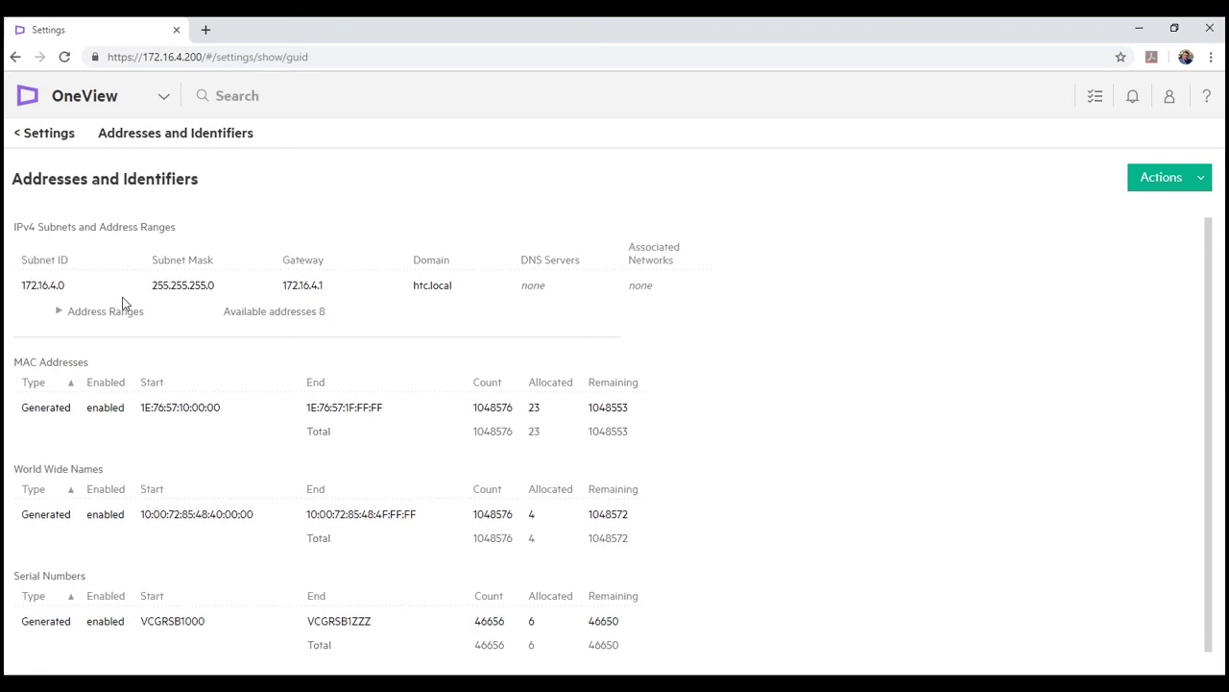
- Start a new network named Management-IS and set its type to Ethernet
left_click(92, 105)
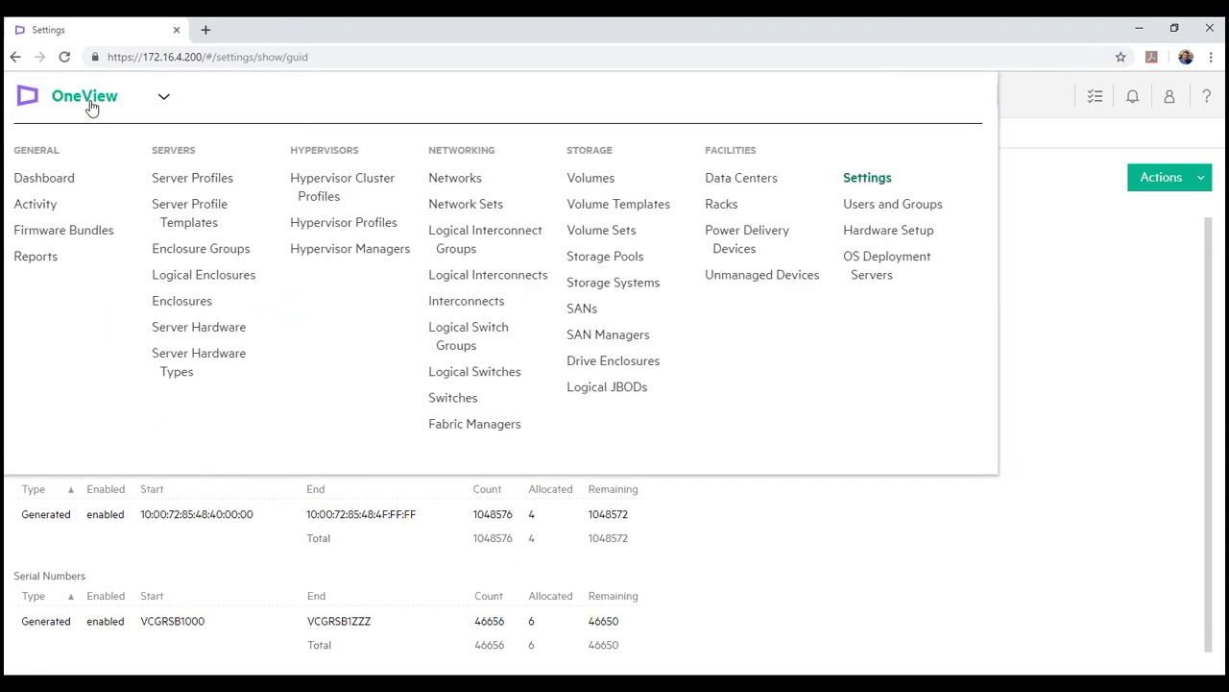
left_click(464, 183)
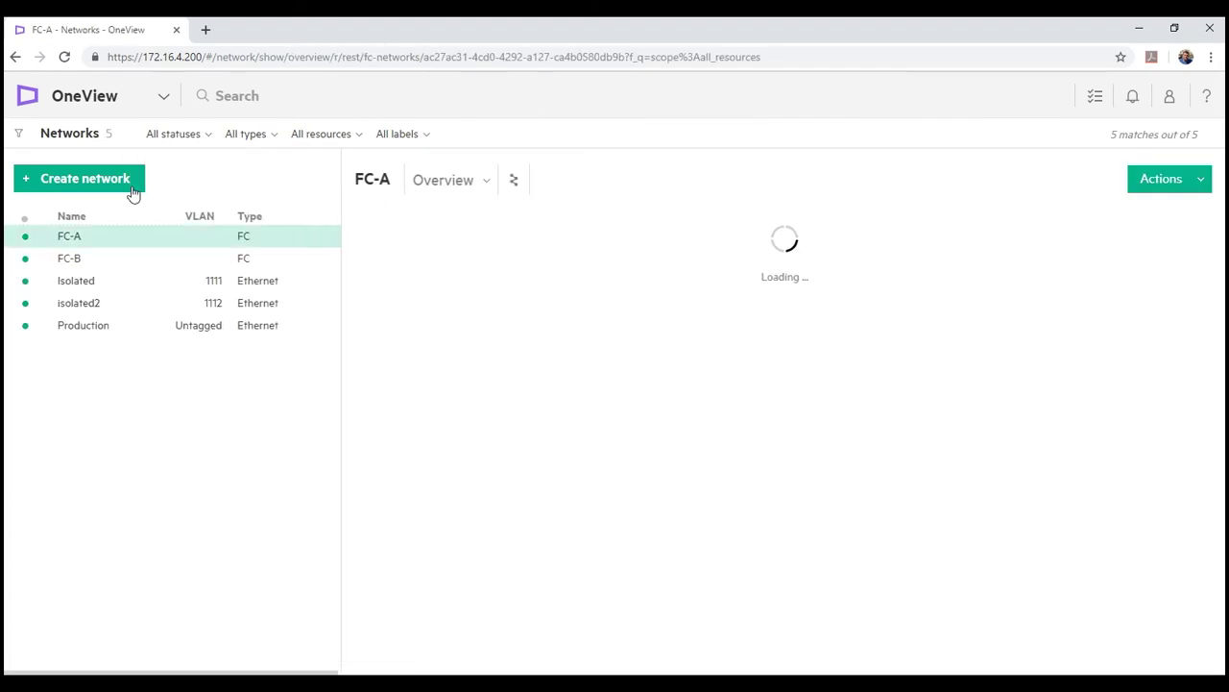
left_click(84, 179)
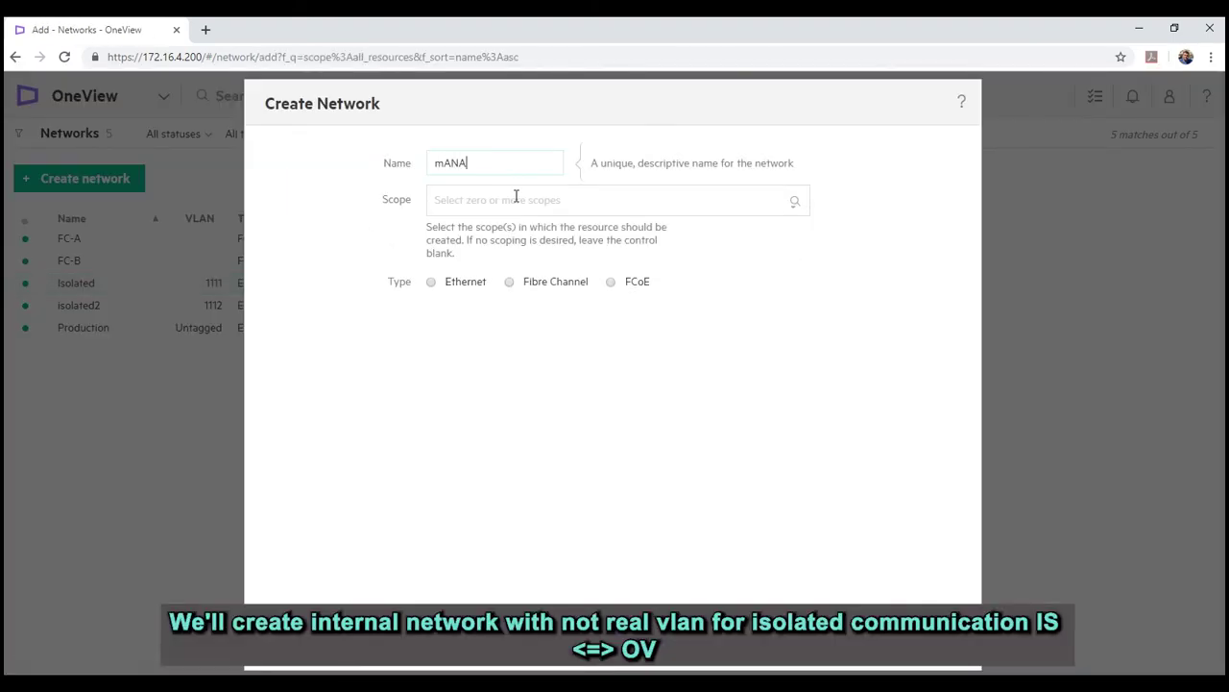
type("mANAGEMENT-")
key("ctrl+a")
type("M")
left_click(431, 244)
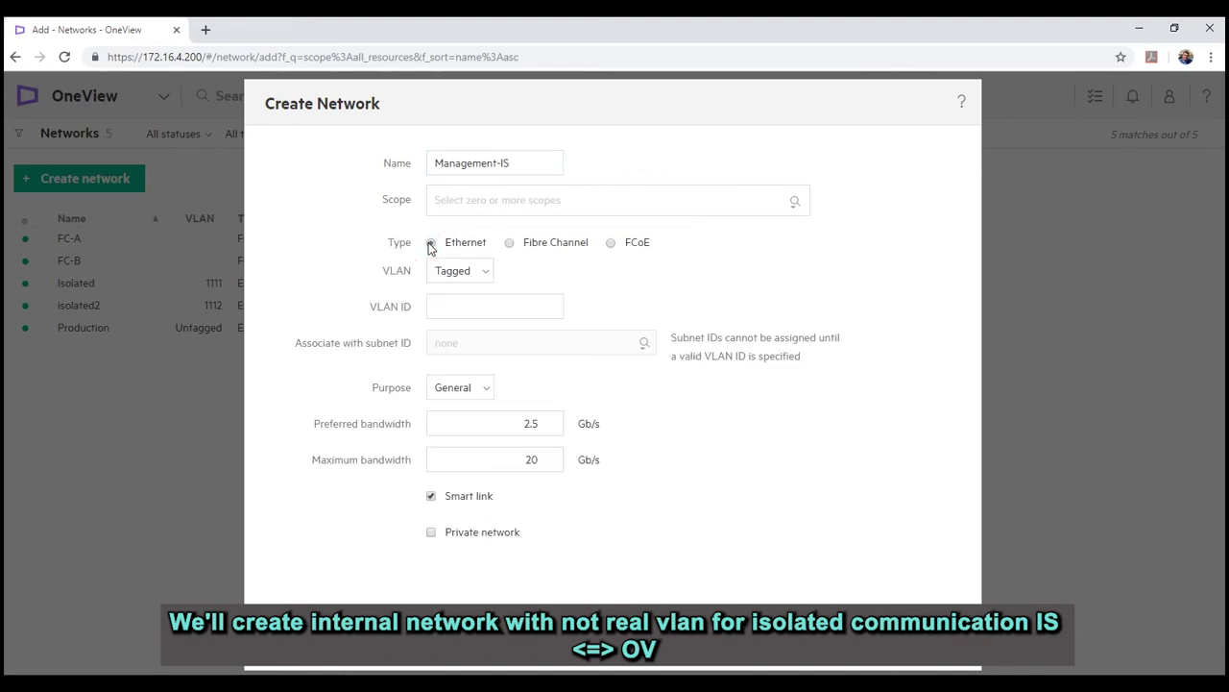
- Give the Management-IS network VLAN ID 3112, associate it with subnet 172.16.4.0 and create it
left_click(465, 303)
left_click(460, 348)
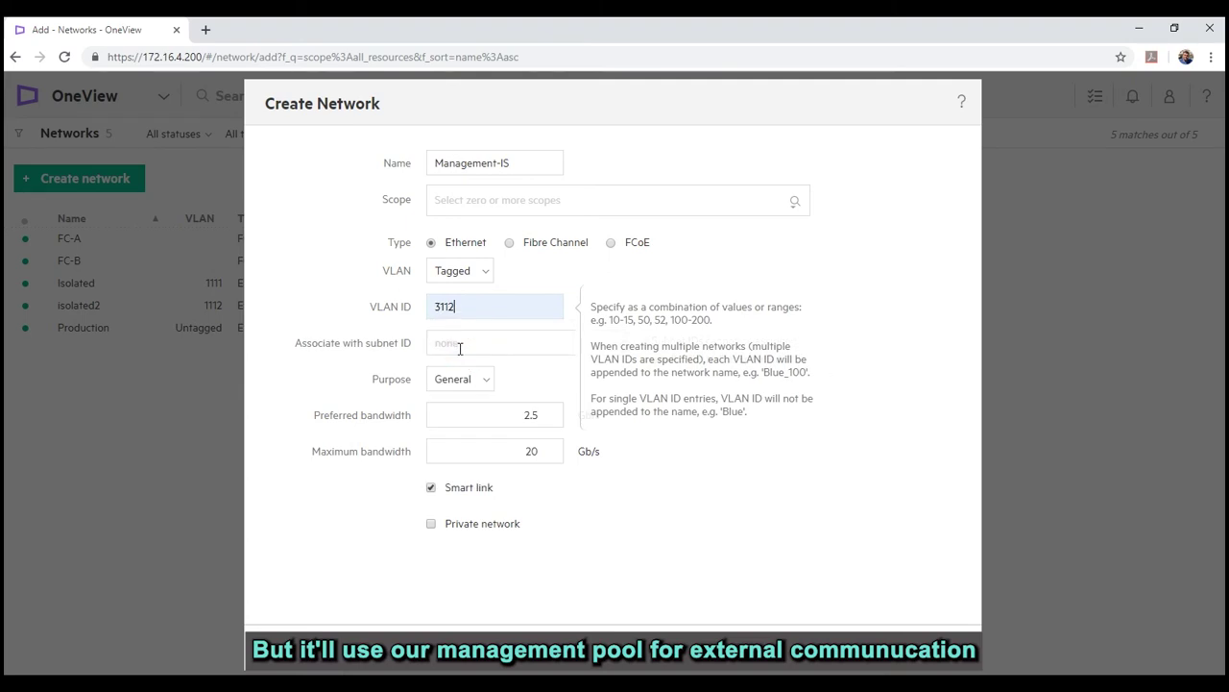
left_click(460, 349)
left_click(647, 349)
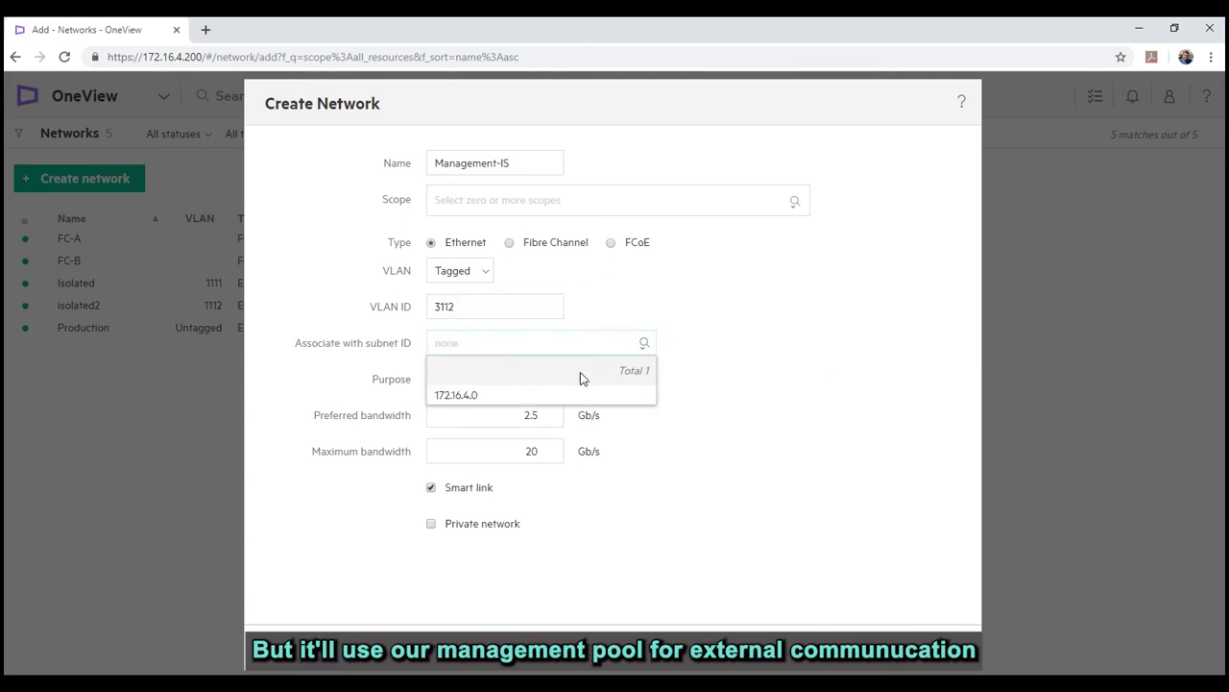
left_click(570, 394)
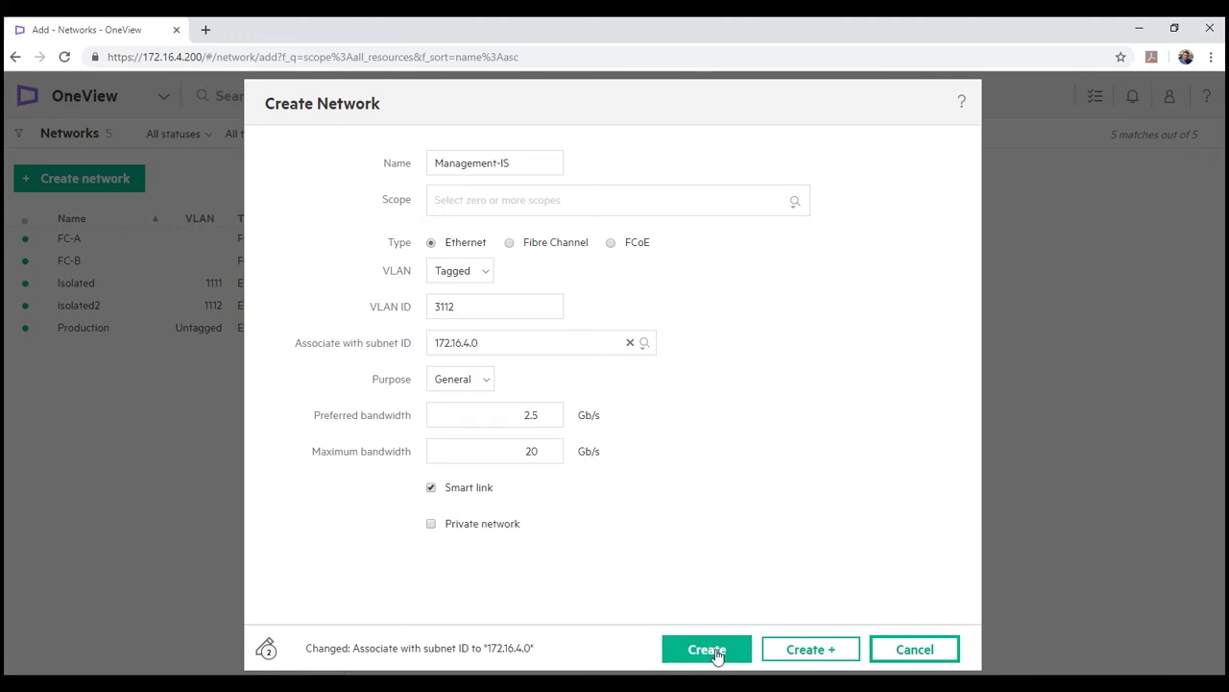
left_click(715, 653)
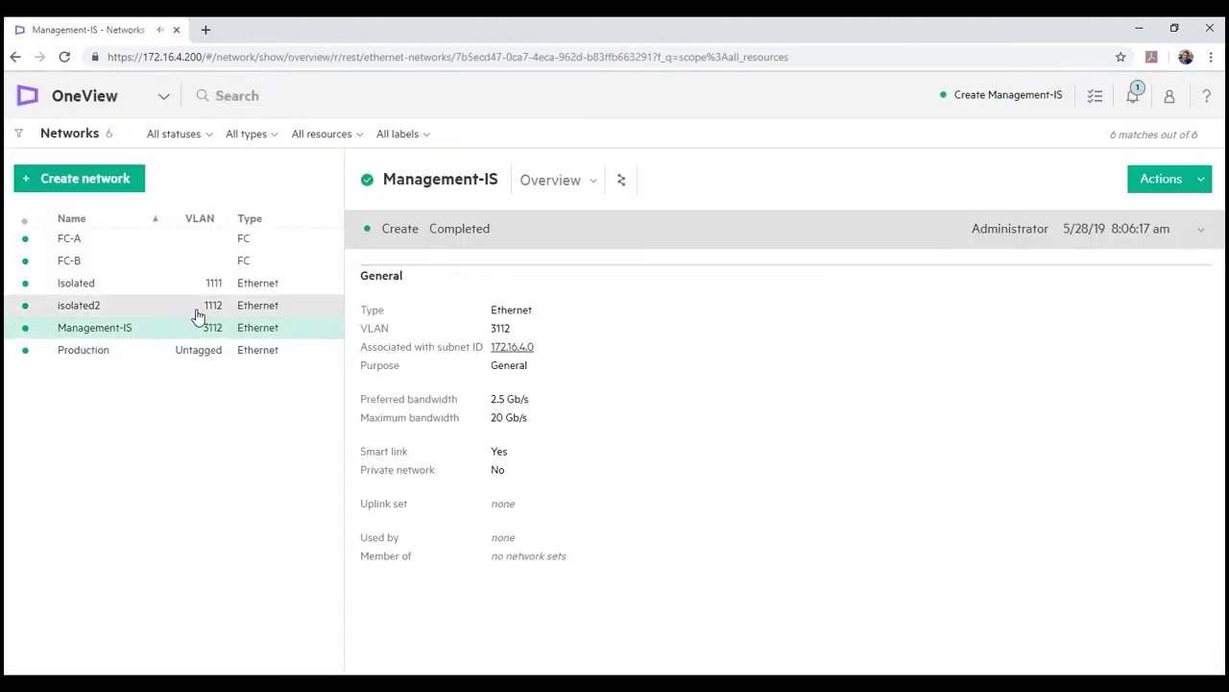
- Add an OS deployment server named ImageStreamer, using Synergy-1, appliance 2 and the Management-IS network
left_click(96, 96)
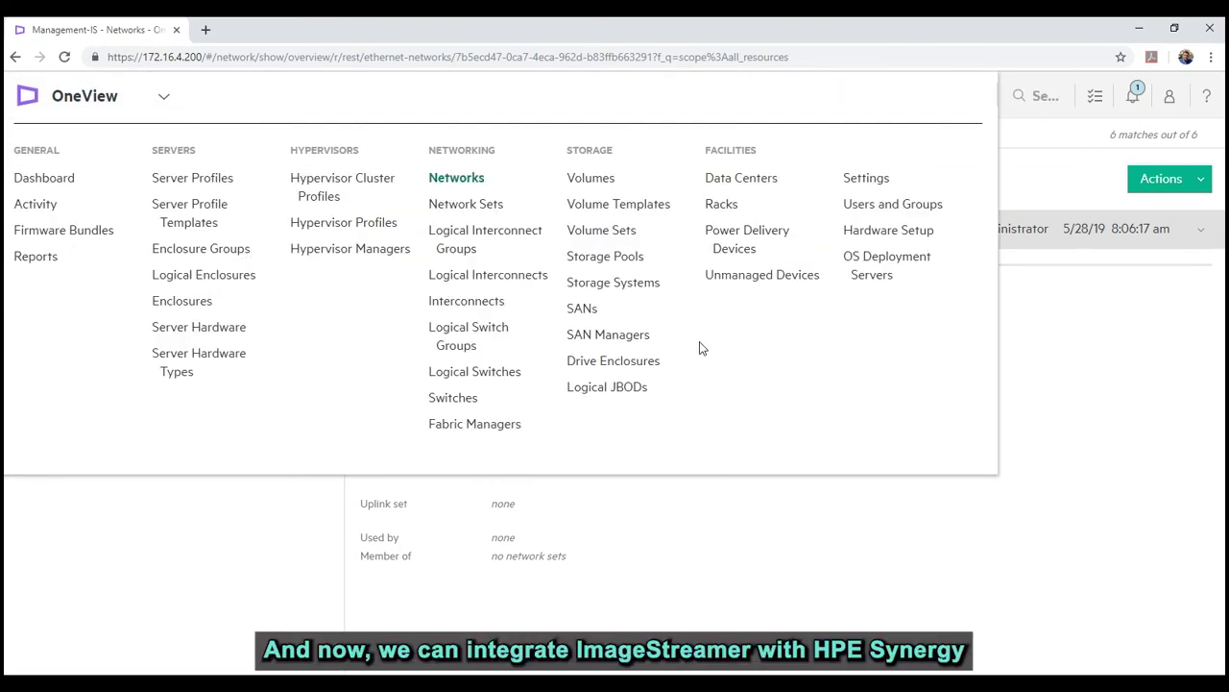
left_click(906, 259)
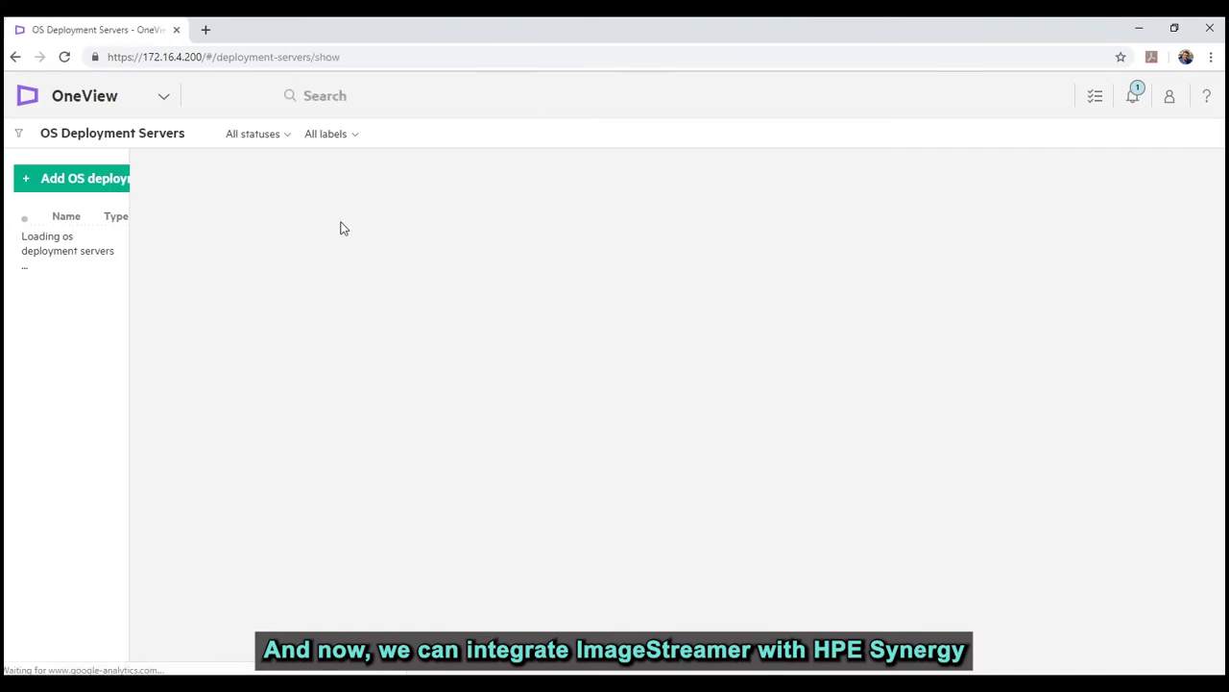
left_click(96, 180)
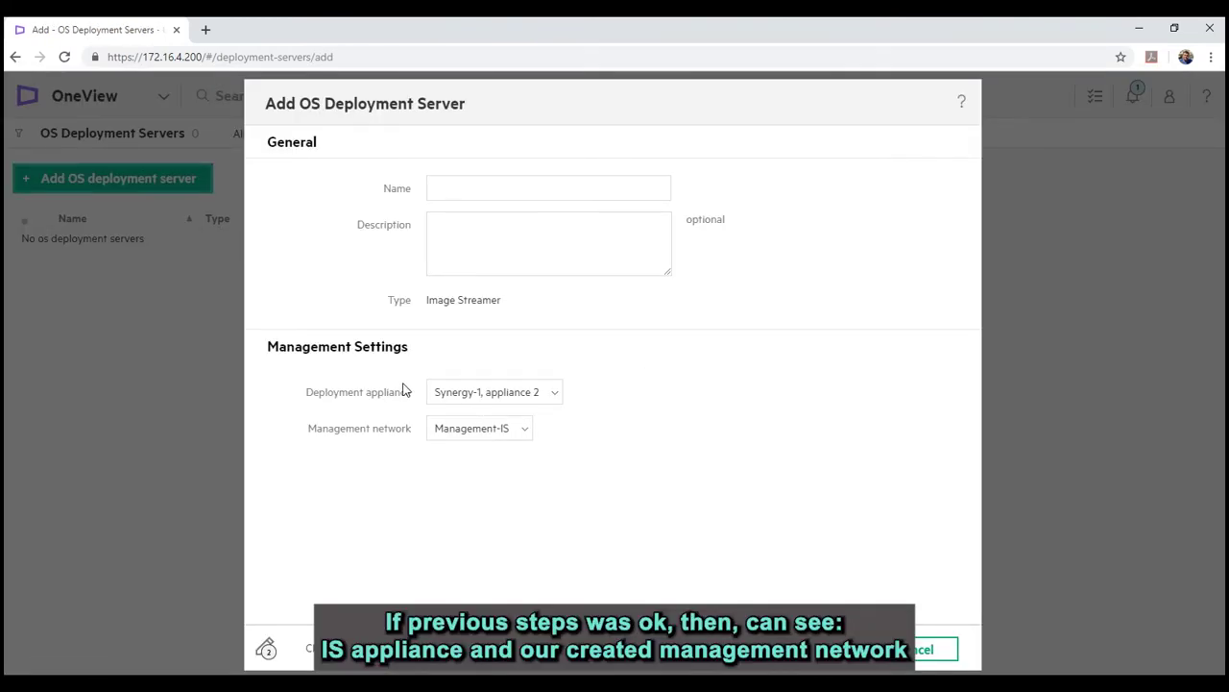
left_click(453, 193)
type("ImageStream")
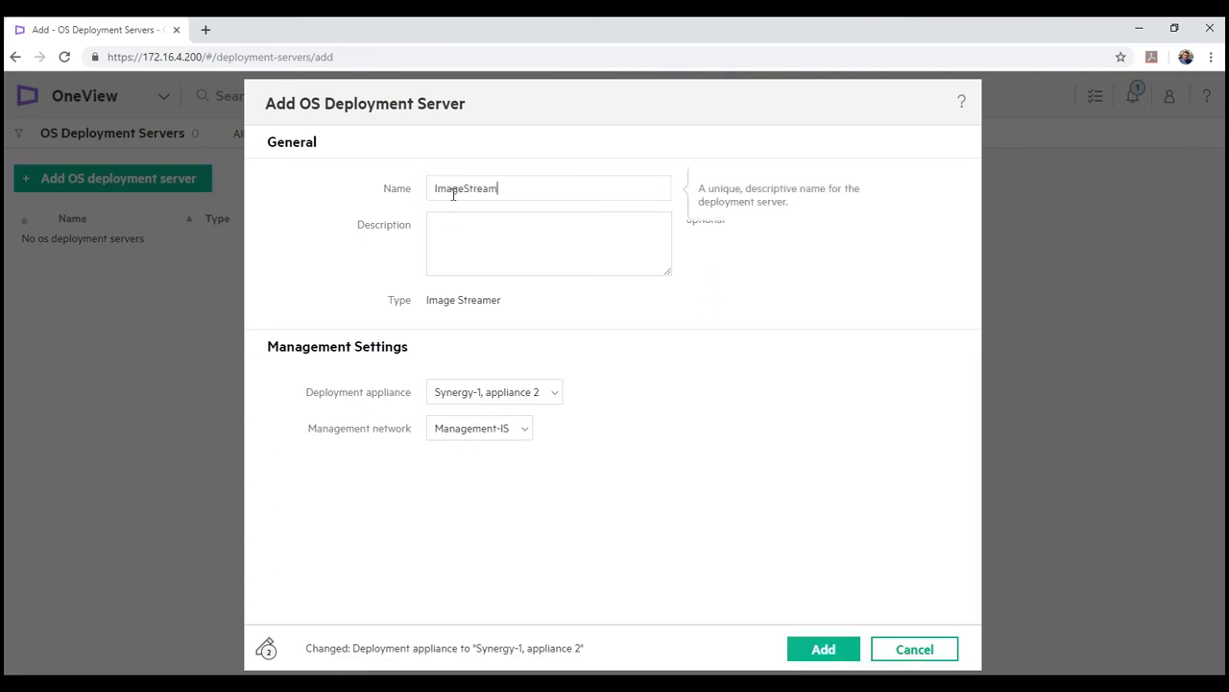
type("er")
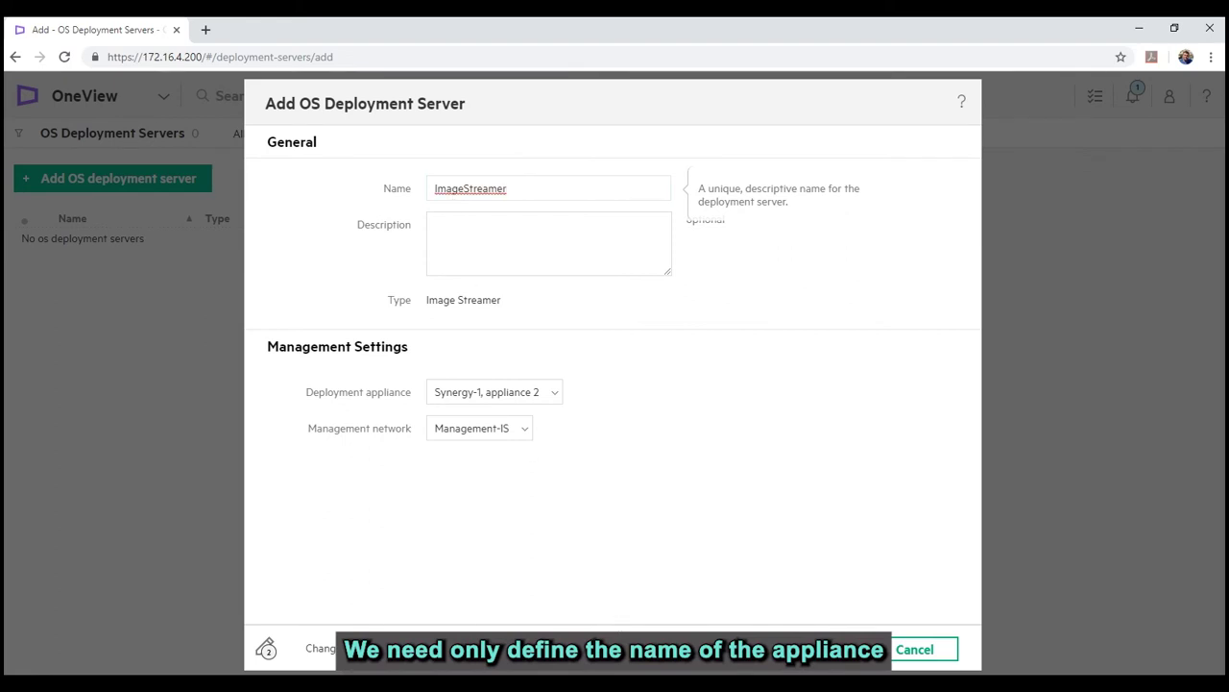
left_click(826, 650)
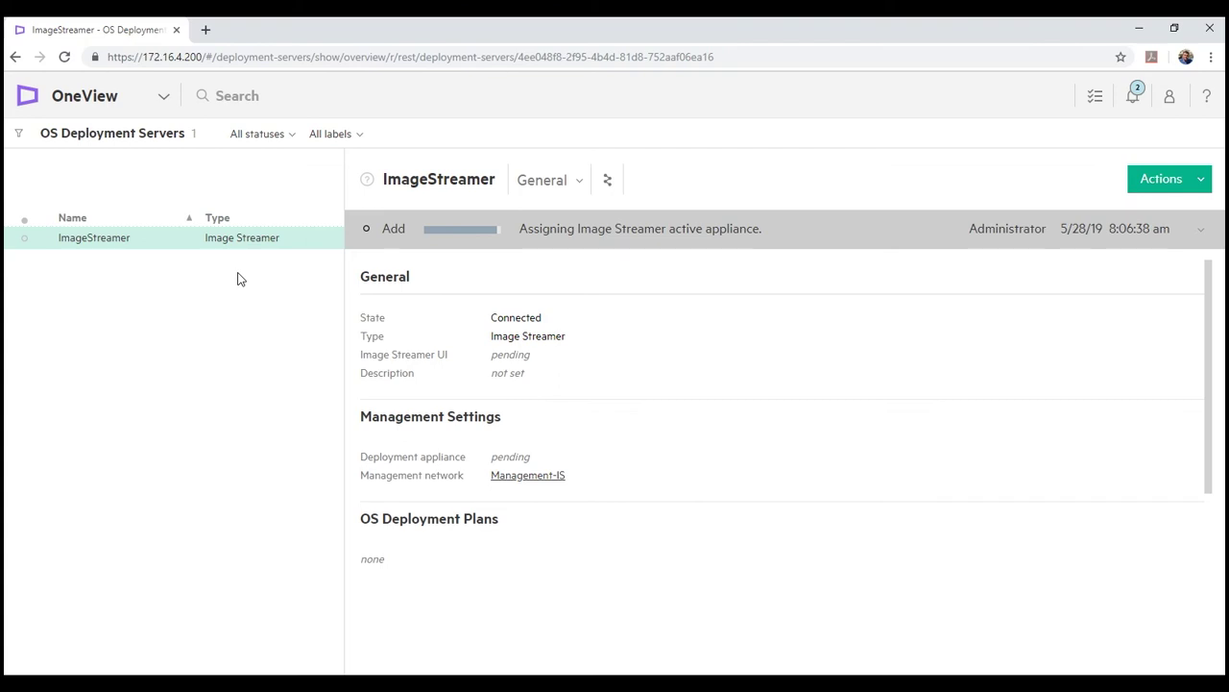
- Open the deployment server's Image Streamer UI past the certificate warning, view its dashboard, and close it
mouse_move(744, 480)
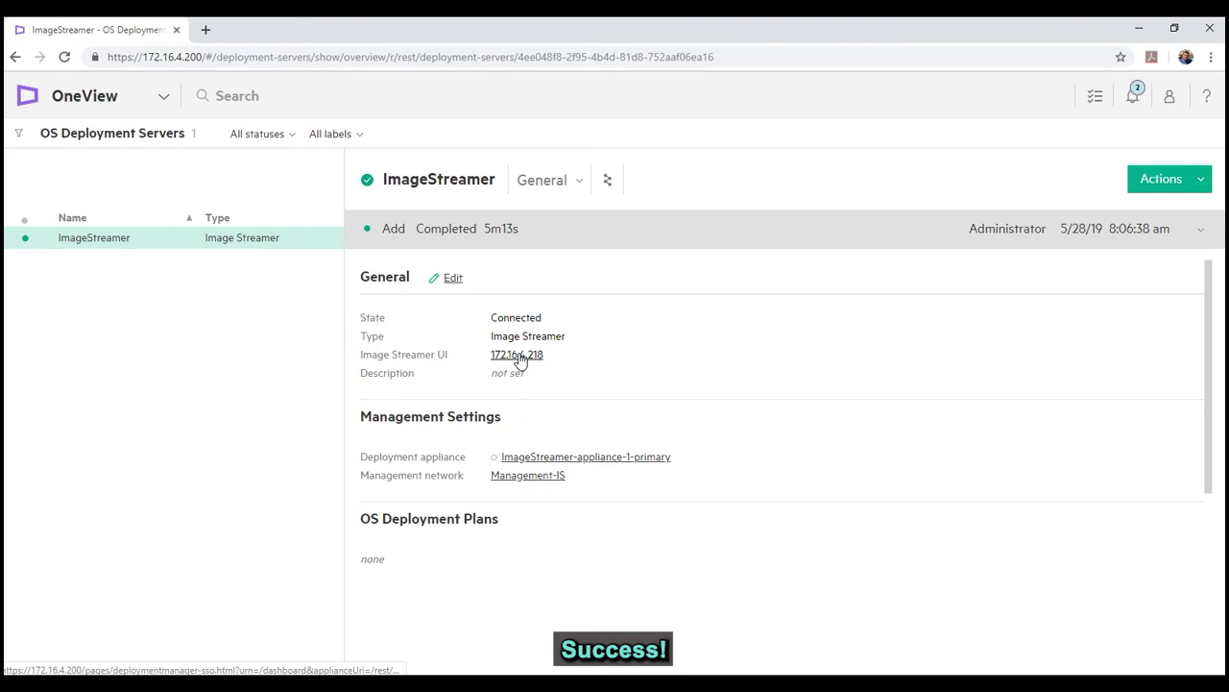
left_click(525, 360)
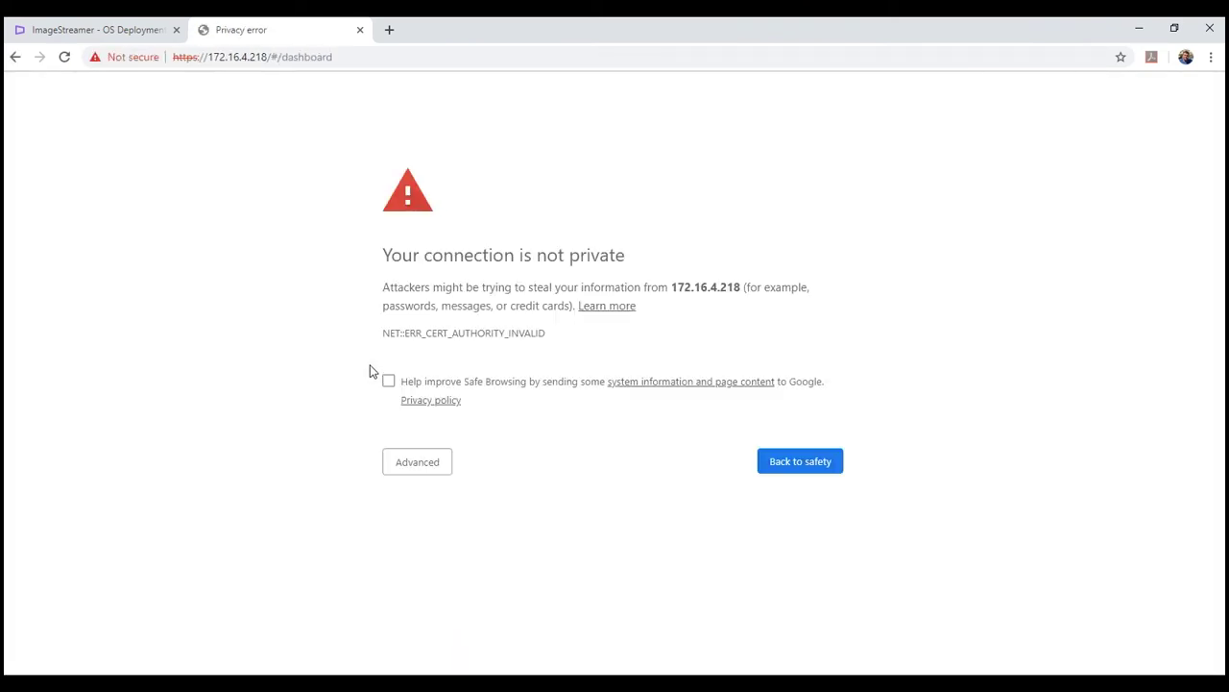
left_click(411, 463)
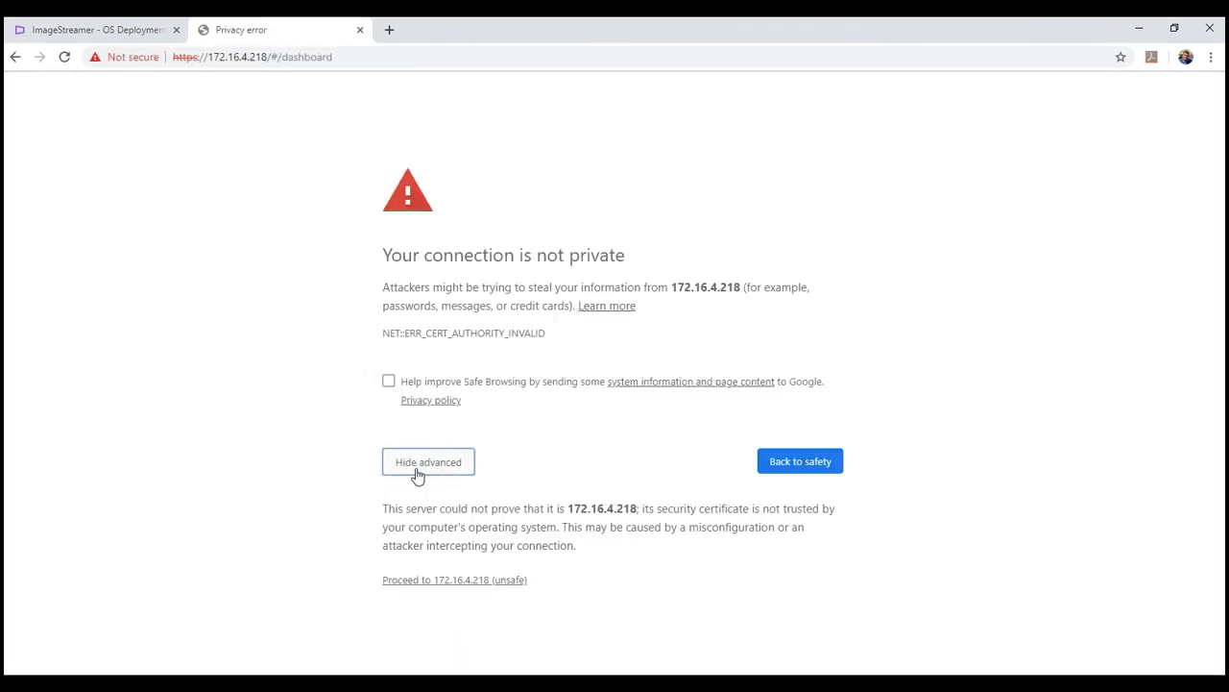
left_click(496, 582)
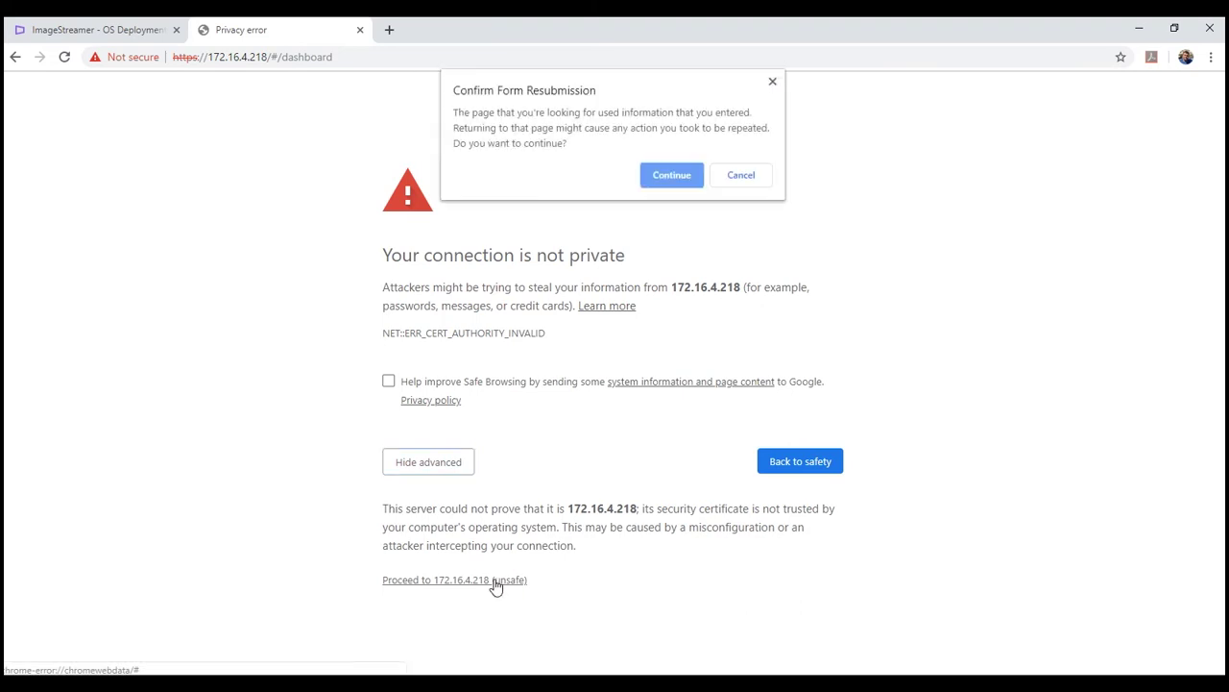
left_click(662, 177)
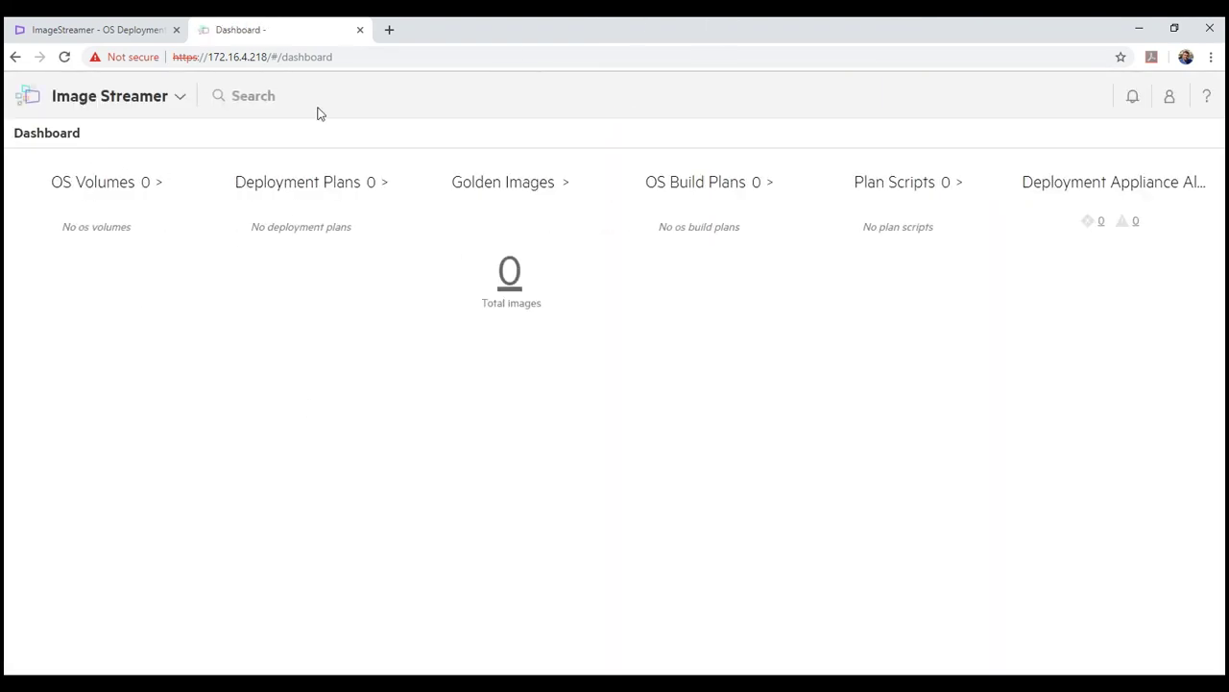
left_click(360, 30)
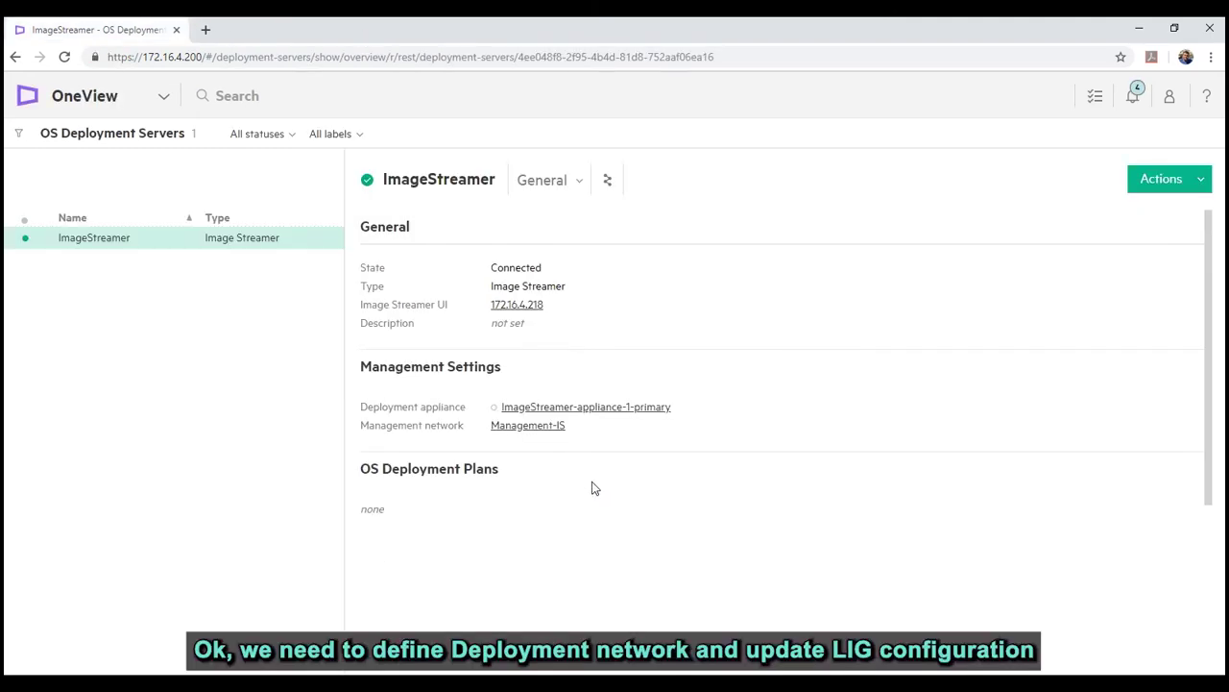
- Open the Addresses and Identifiers settings for editing
left_click(96, 100)
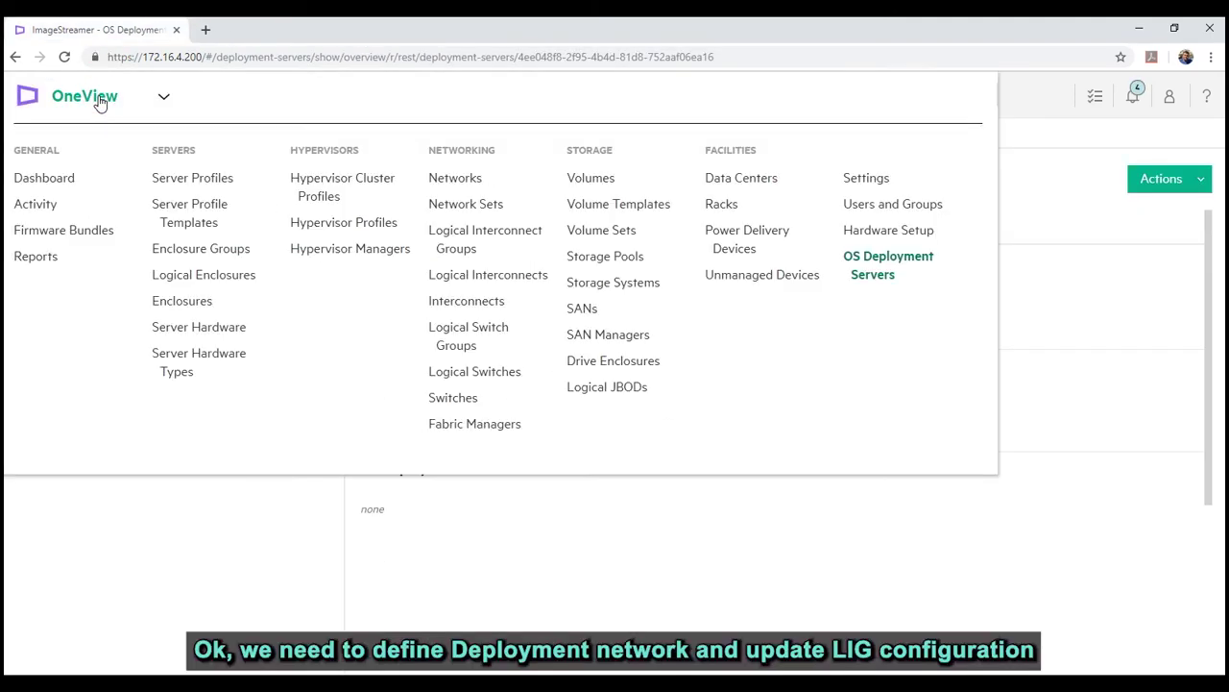
left_click(870, 183)
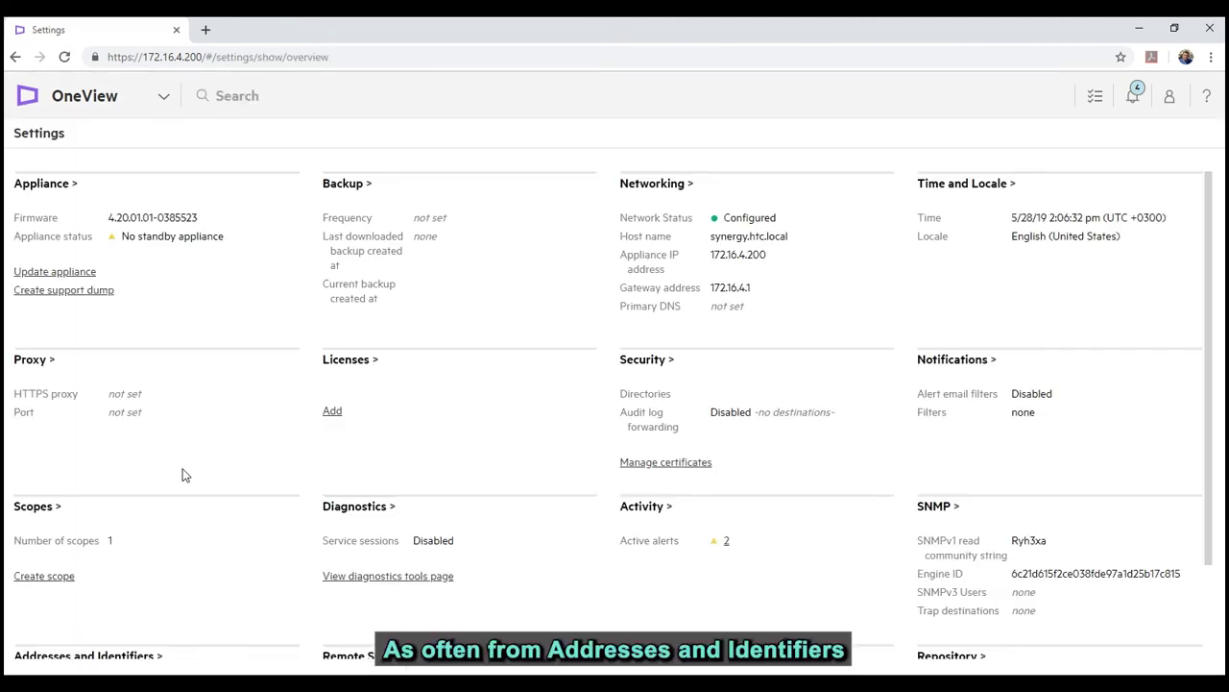
scroll(184, 473, "down", 3)
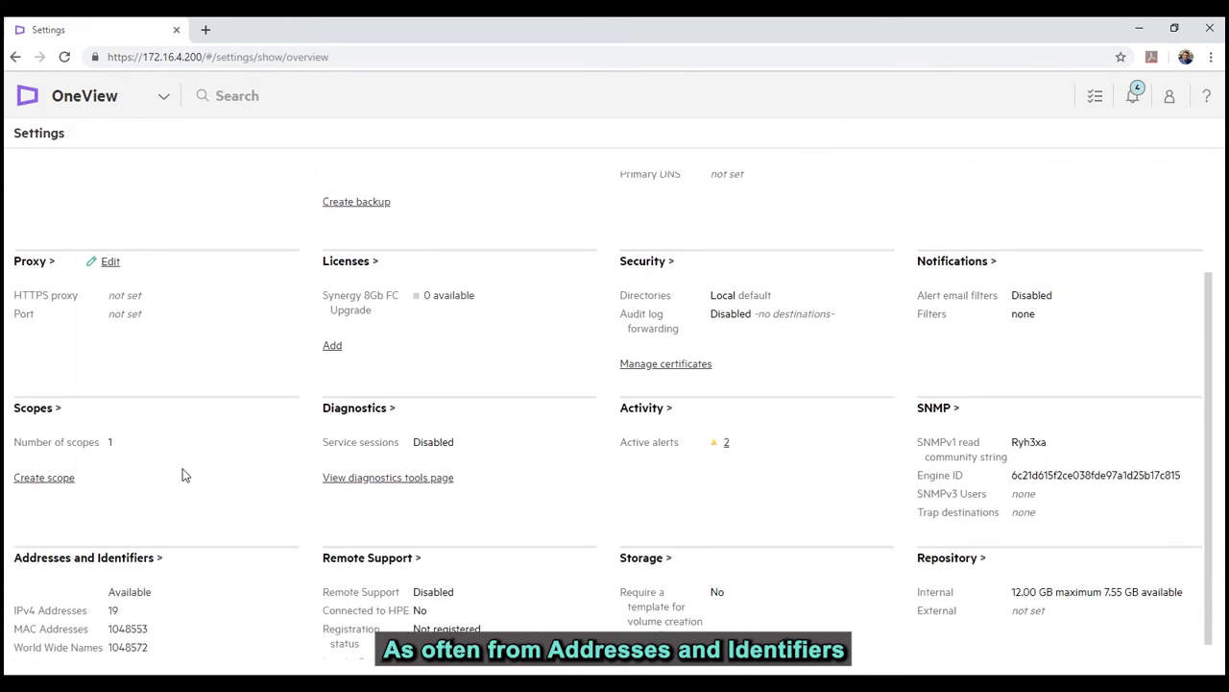
left_click(135, 540)
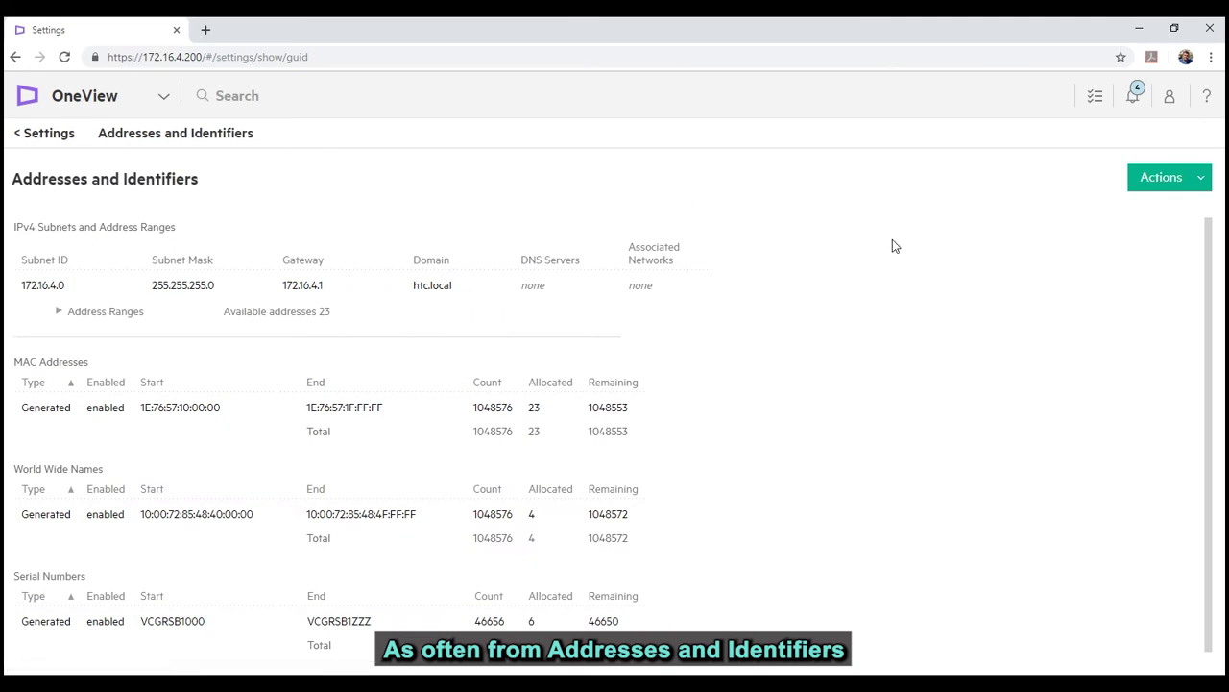
left_click(1205, 174)
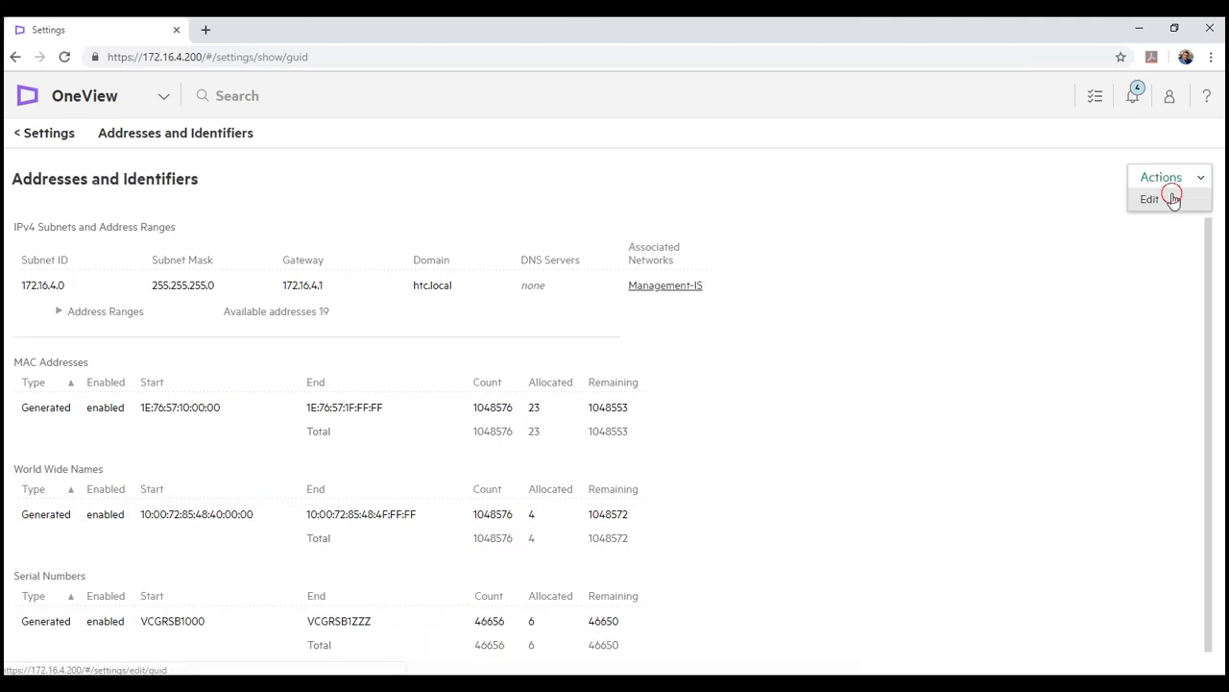
left_click(1172, 197)
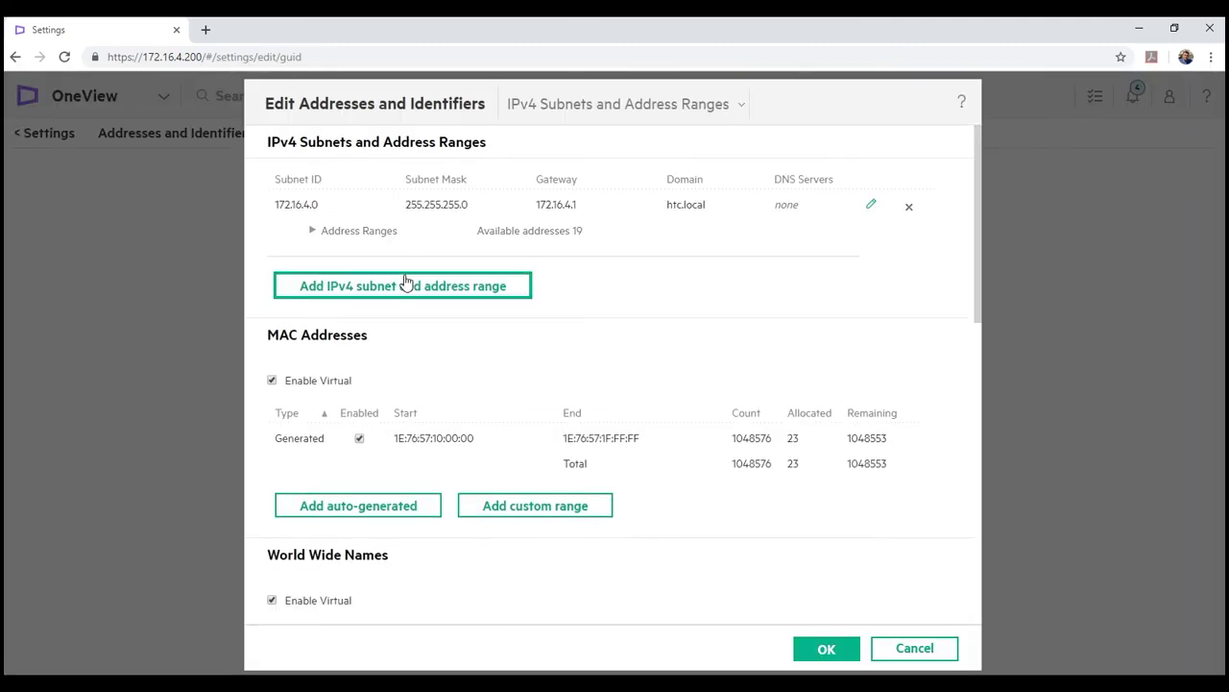
- Define a new IPv4 subnet with ID 10.0.0.0 and subnet mask 255.255.255.0
left_click(406, 291)
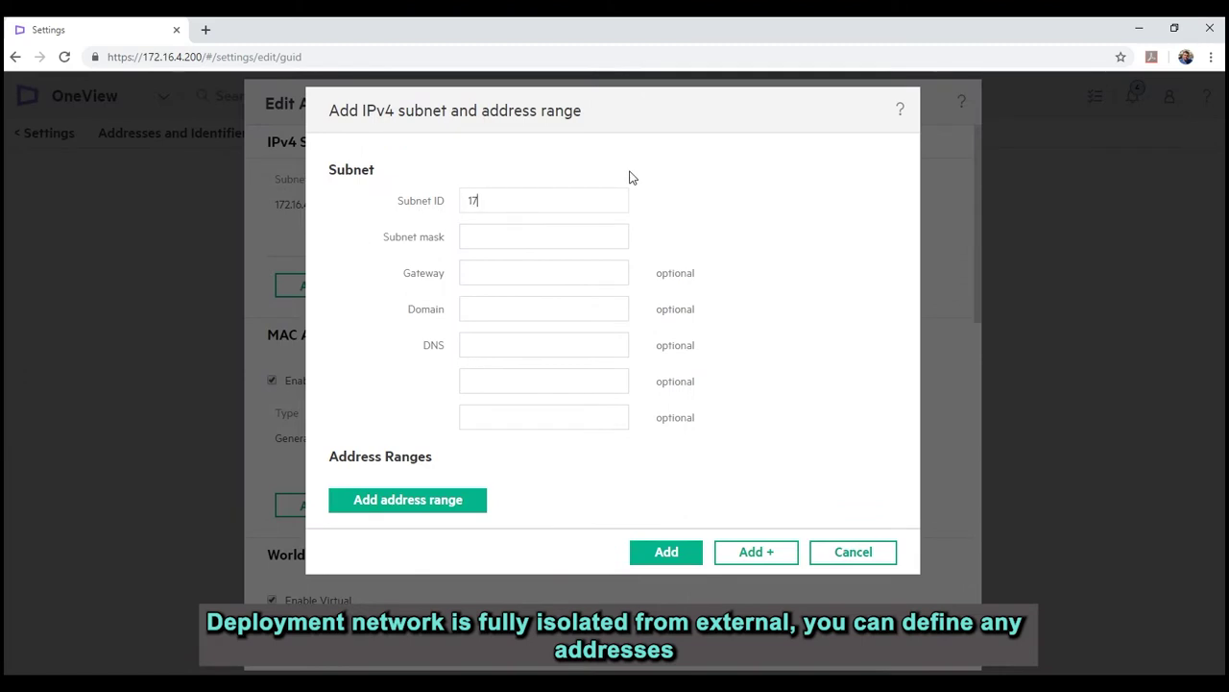
type("10.0.0.0")
key("Tab")
type("255.255.255.0")
- Give the 10.0.0.0 subnet an address range named Deployment with first and last IP addresses, add the subnet and save the address settings
left_click(420, 504)
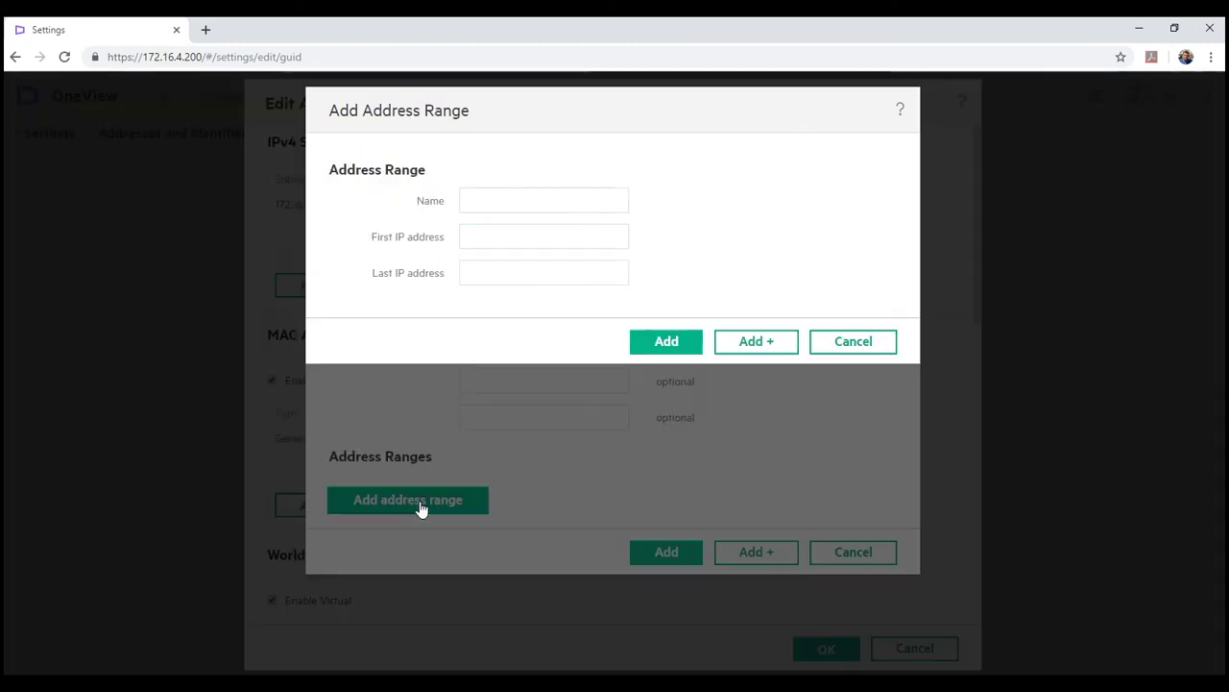
left_click(497, 199)
type("Deployment")
key("Tab")
type("1")
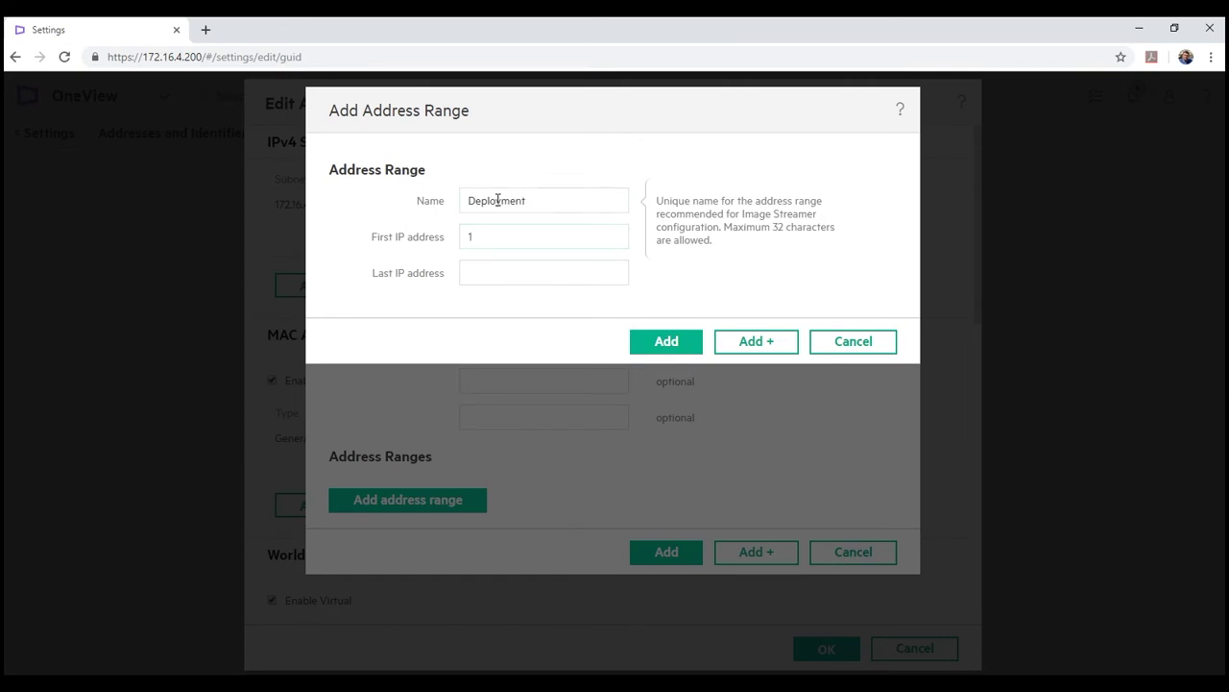
key("ctrl+a")
key("ctrl+c")
key("Tab")
key("ctrl+v")
type("0")
left_click(670, 352)
left_click(663, 597)
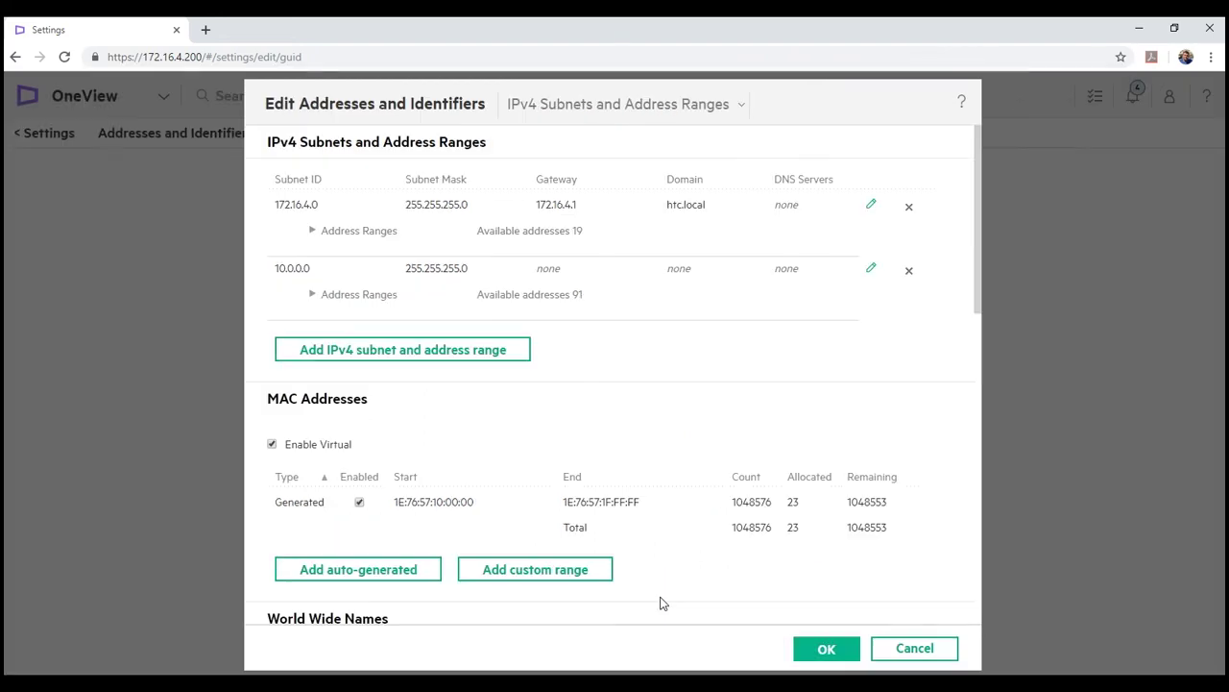
left_click(821, 650)
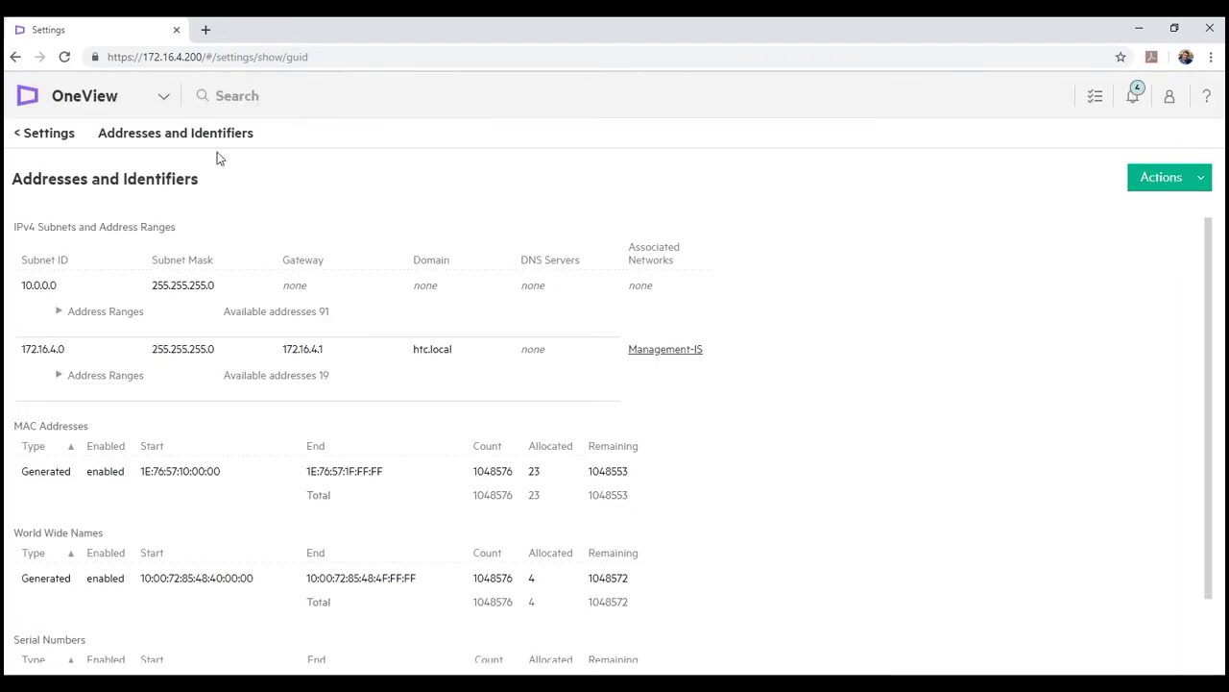
- Start a new Ethernet network named Deployment with tagged VLAN ID 3111
left_click(117, 106)
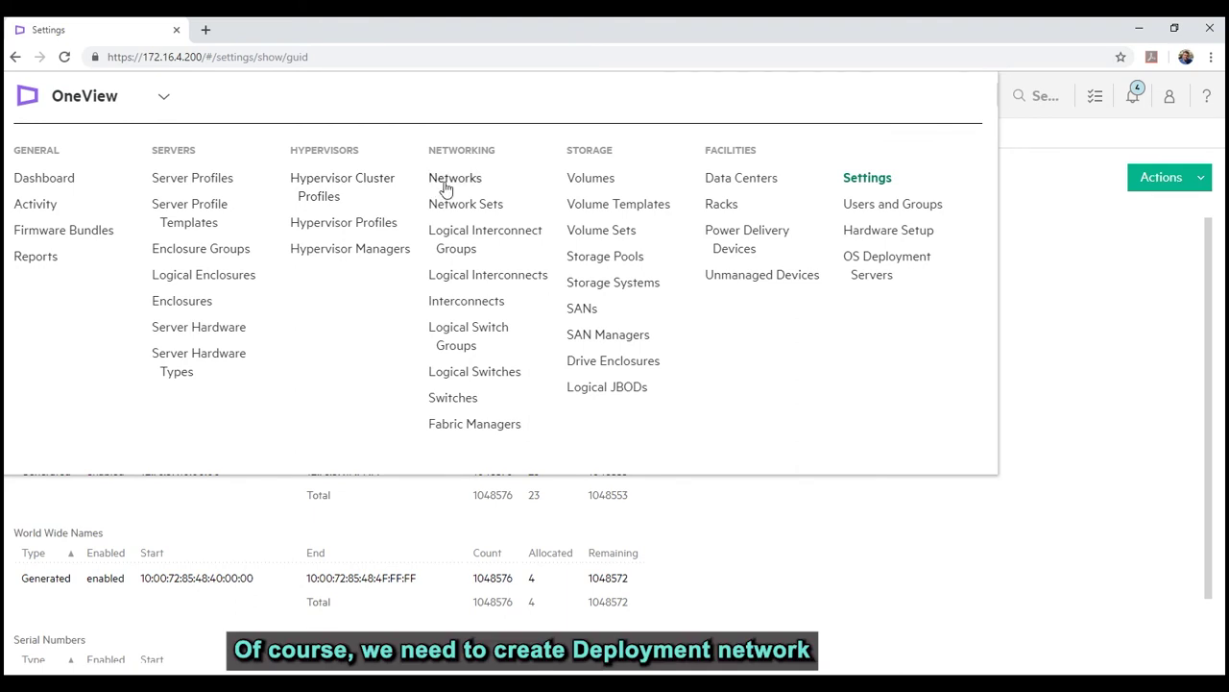
left_click(446, 182)
left_click(123, 178)
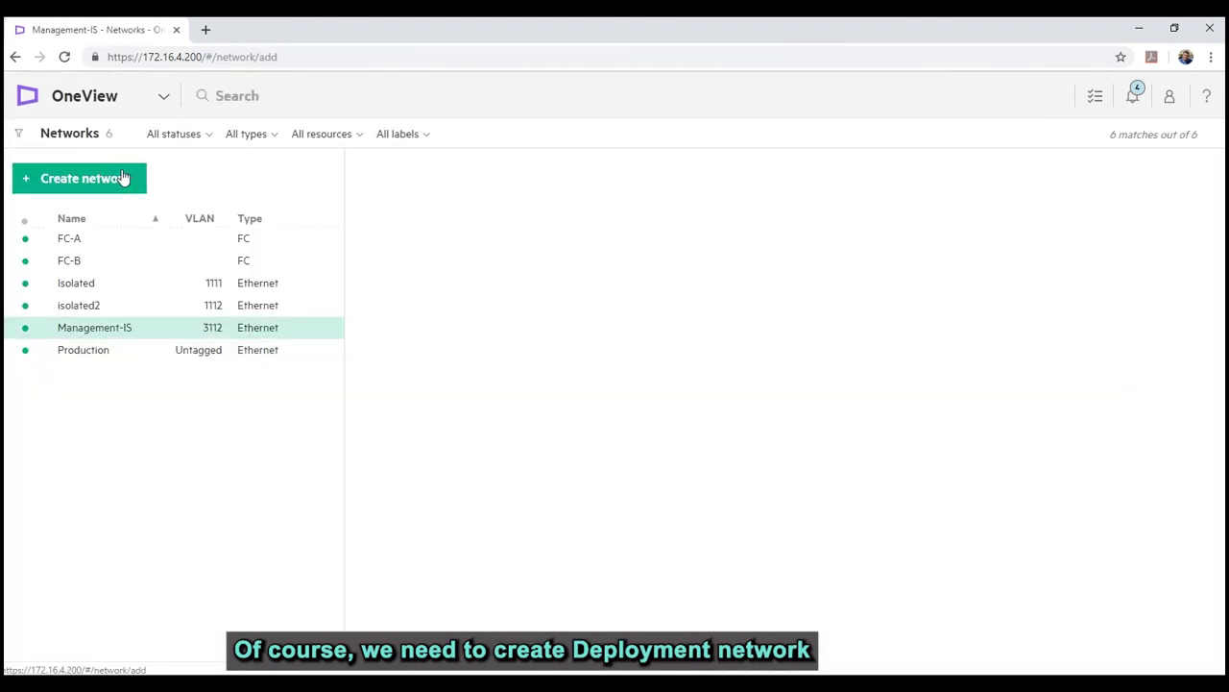
type("Deployment")
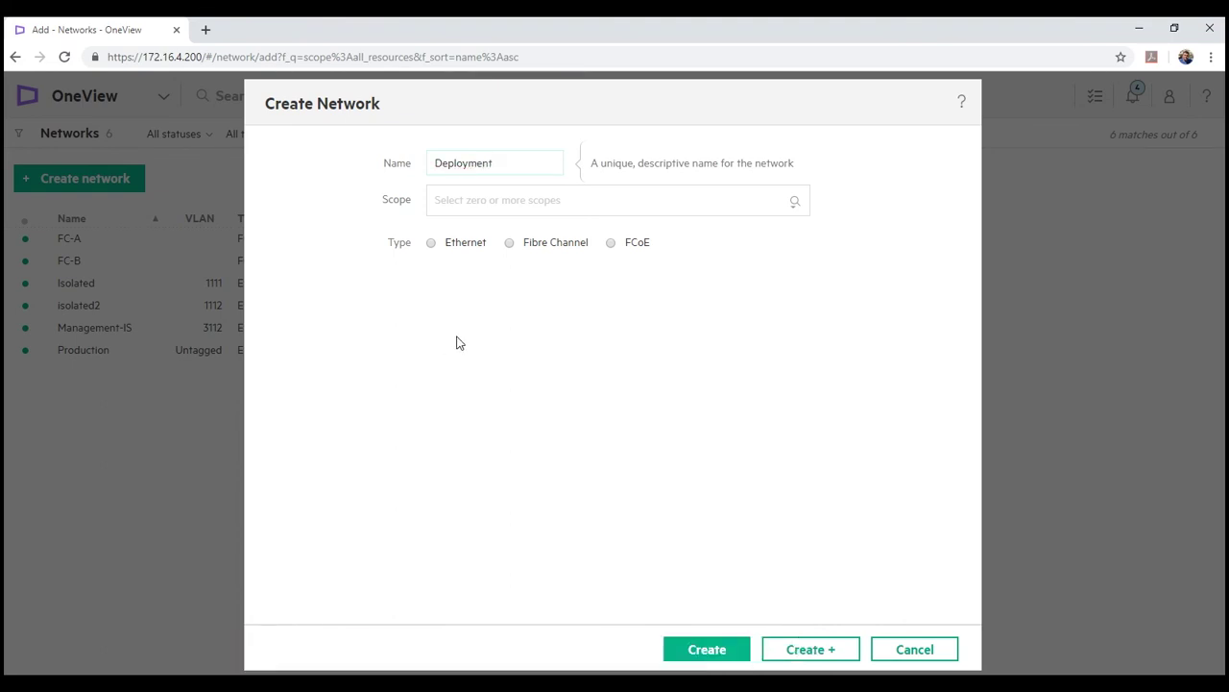
left_click(431, 242)
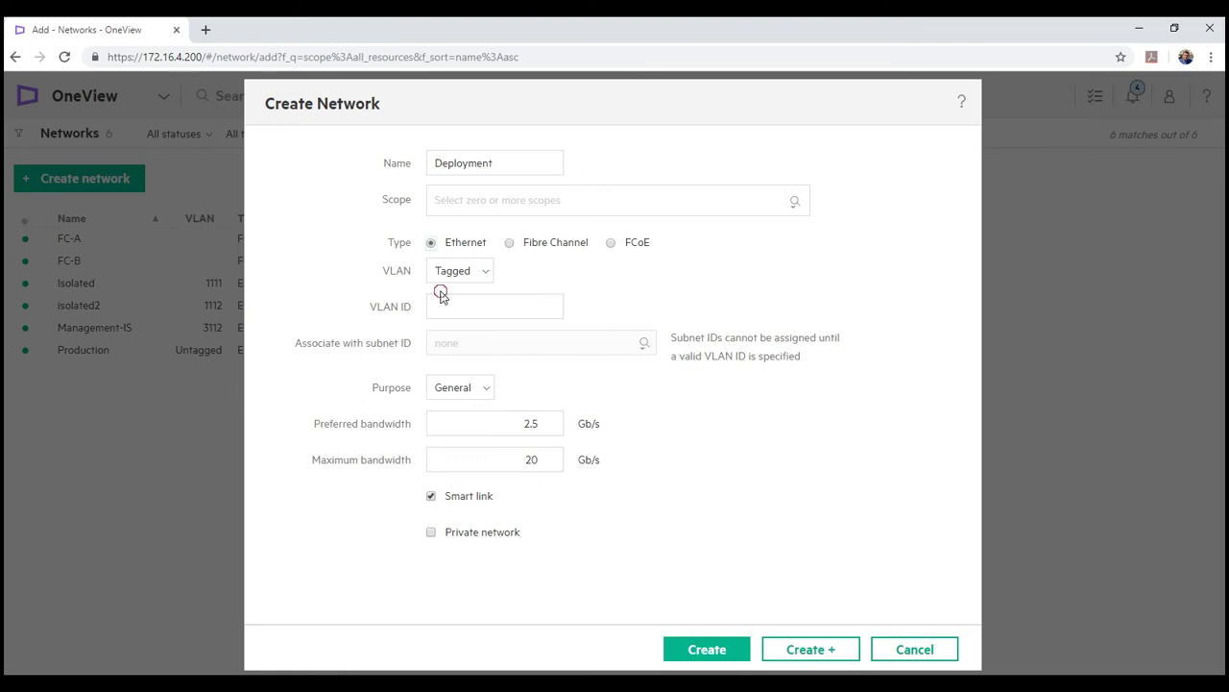
left_click(440, 305)
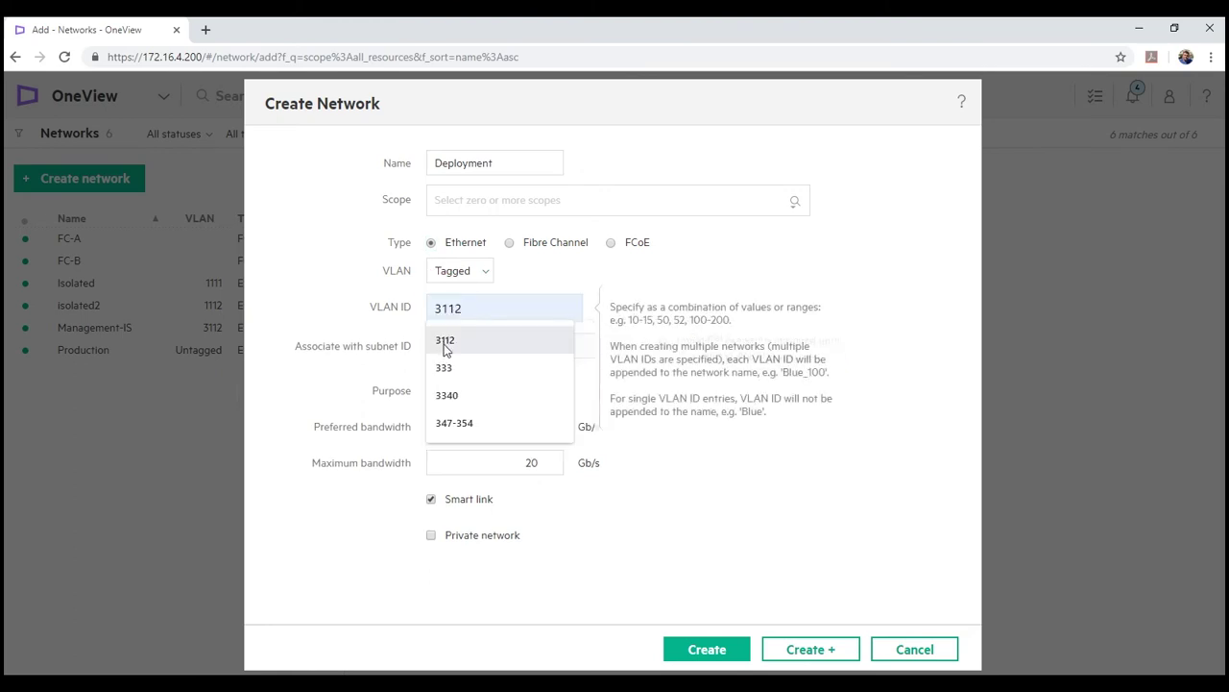
type("3111")
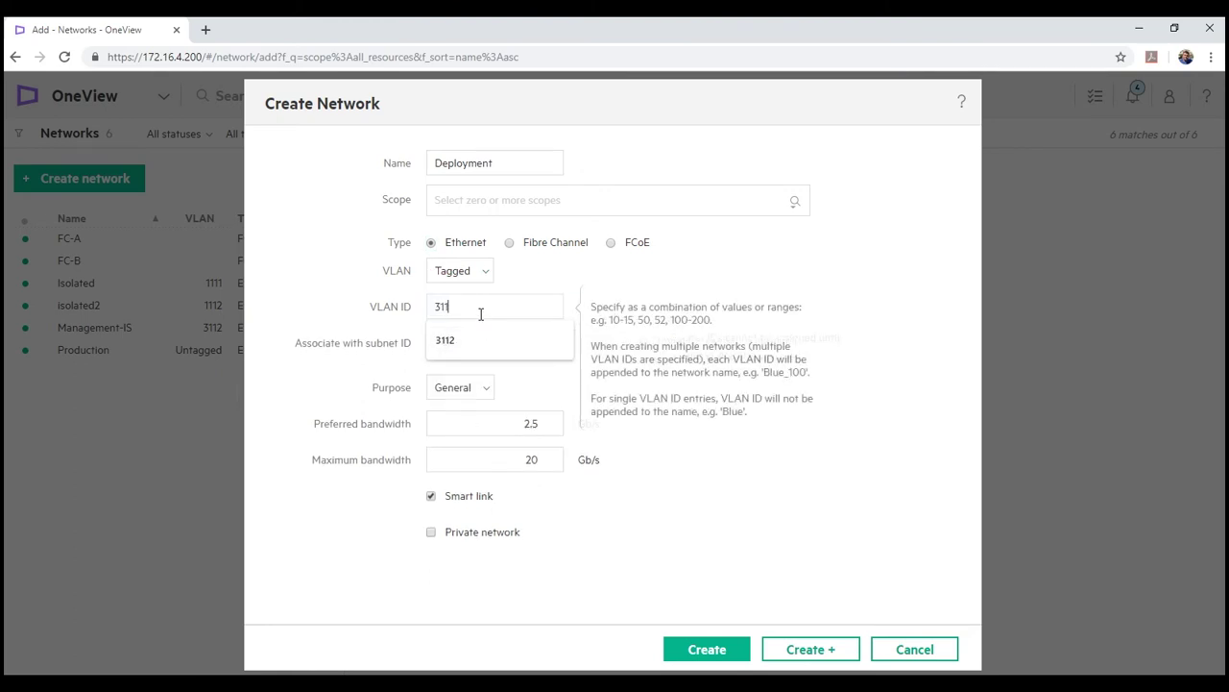
- Associate the Deployment network with subnet 10.0.0.0, set its purpose to iSCSI and create it
left_click(481, 337)
type("1")
left_click(478, 393)
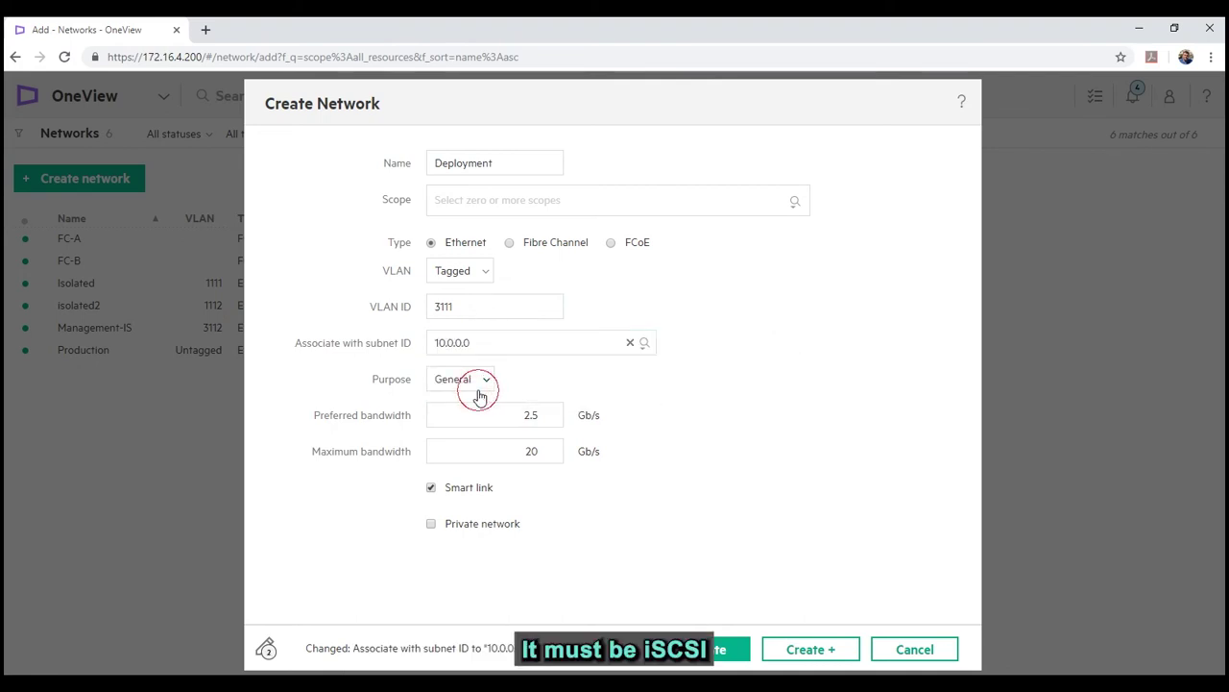
left_click(479, 397)
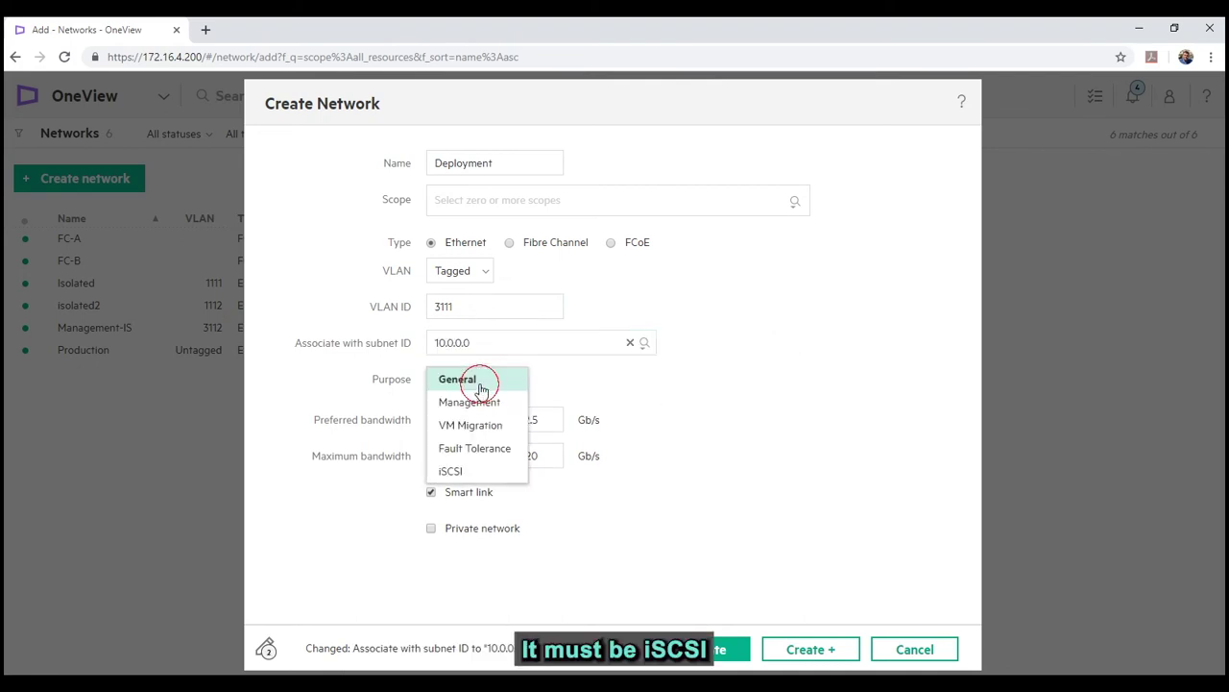
left_click(469, 474)
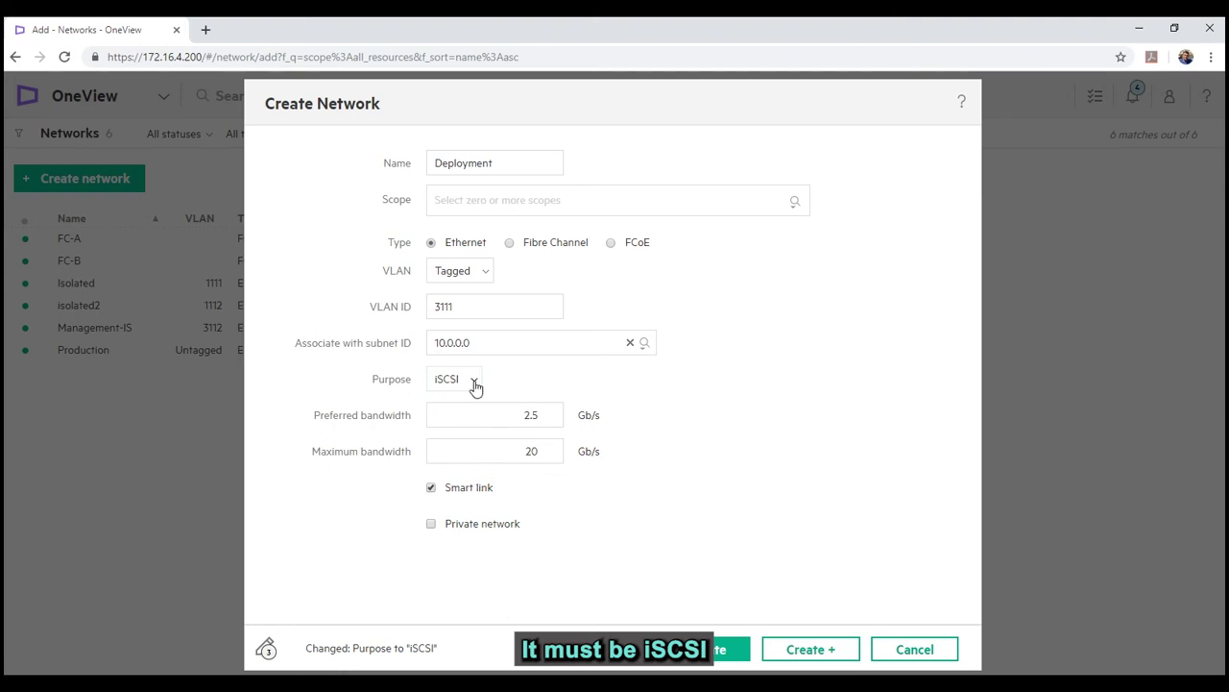
left_click(736, 650)
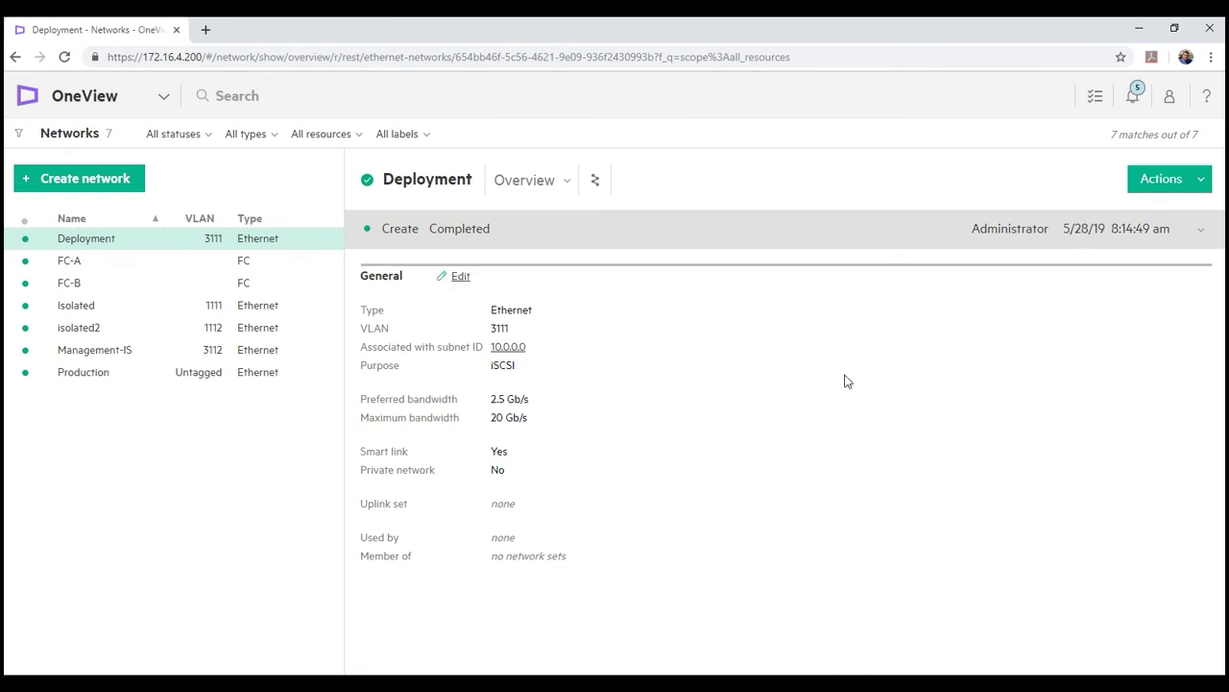
- Copy the logical interconnect group LIG-ETH-FC under the name LIG-ETH-FC-IS
left_click(103, 104)
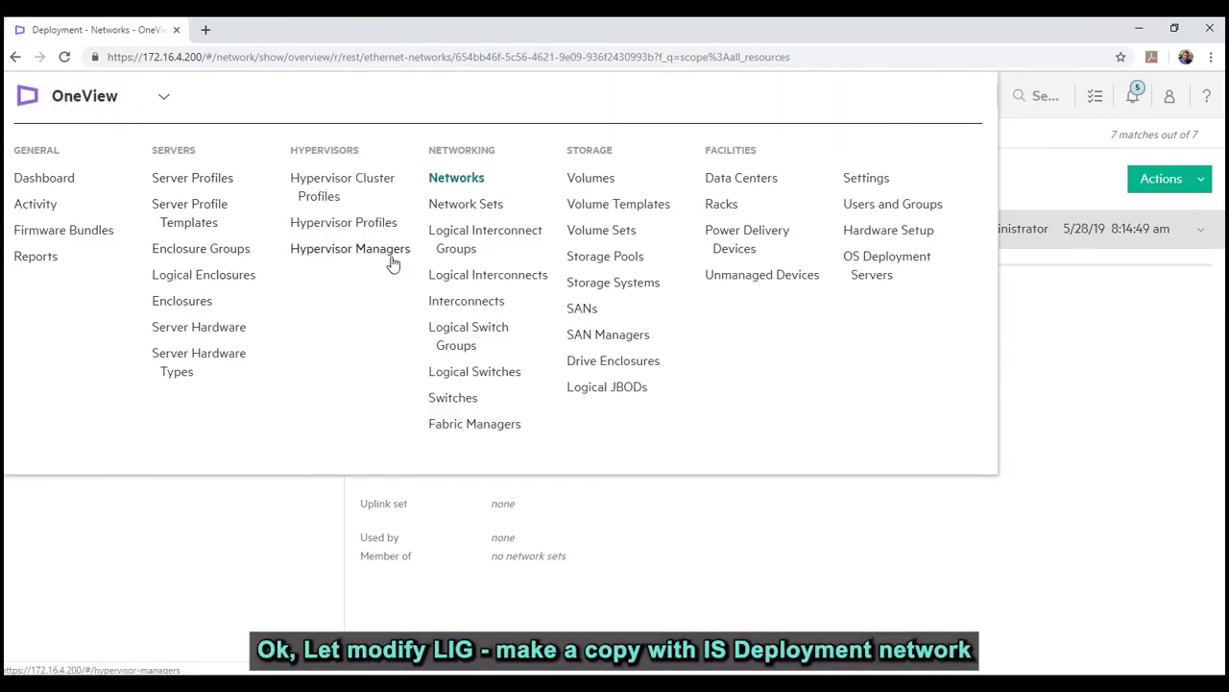
left_click(478, 231)
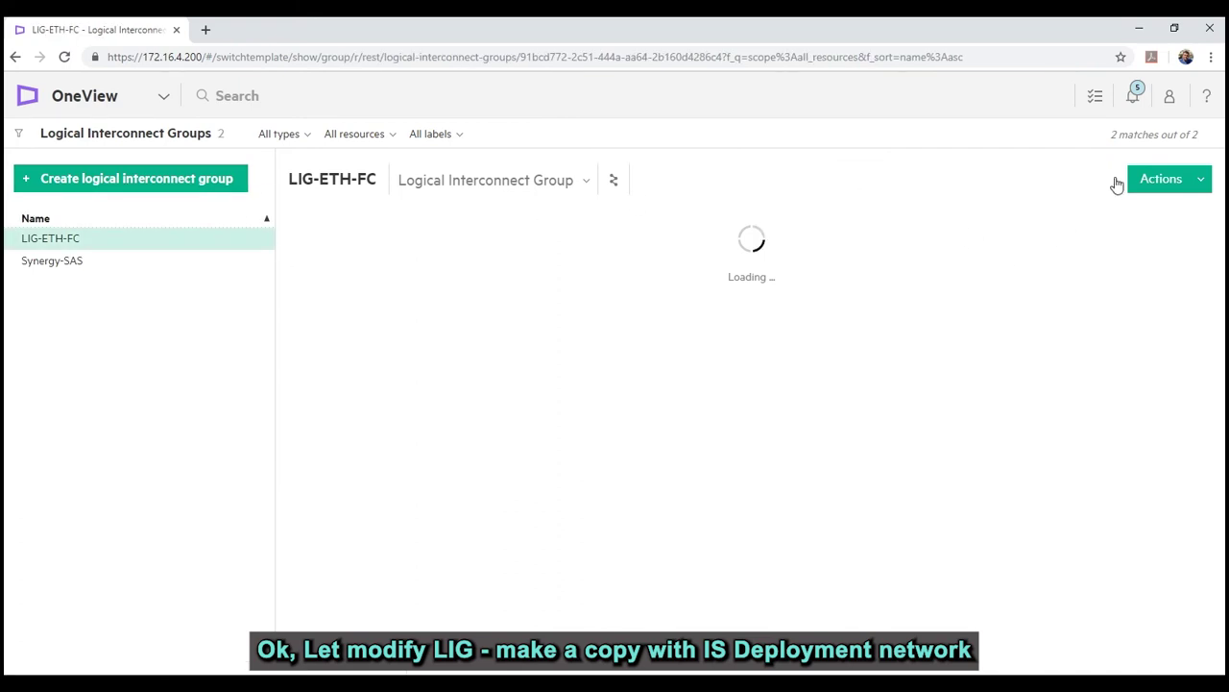
left_click(1164, 181)
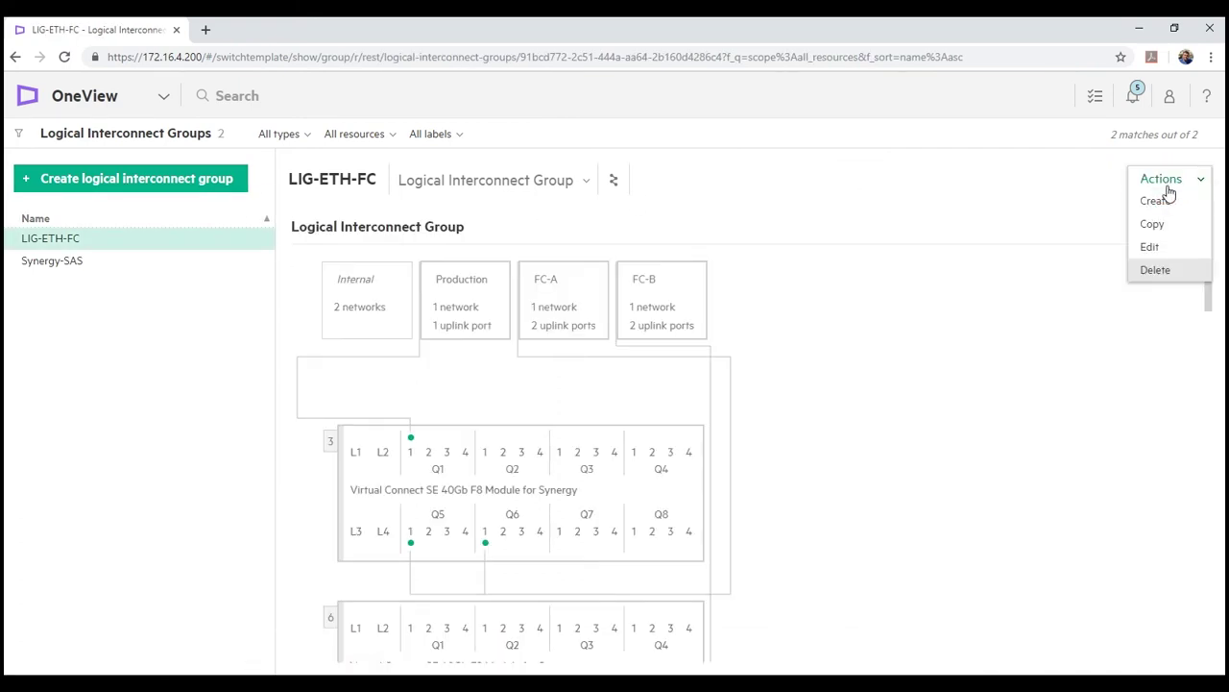
left_click(1159, 222)
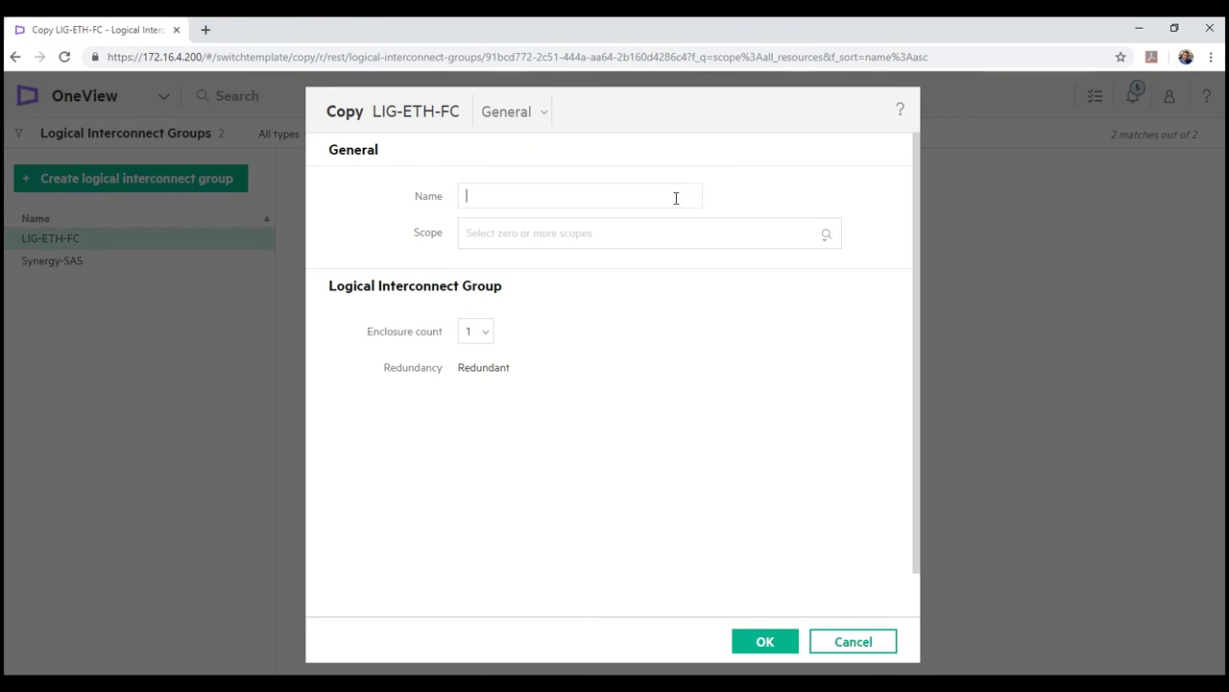
type("LI")
key("Down")
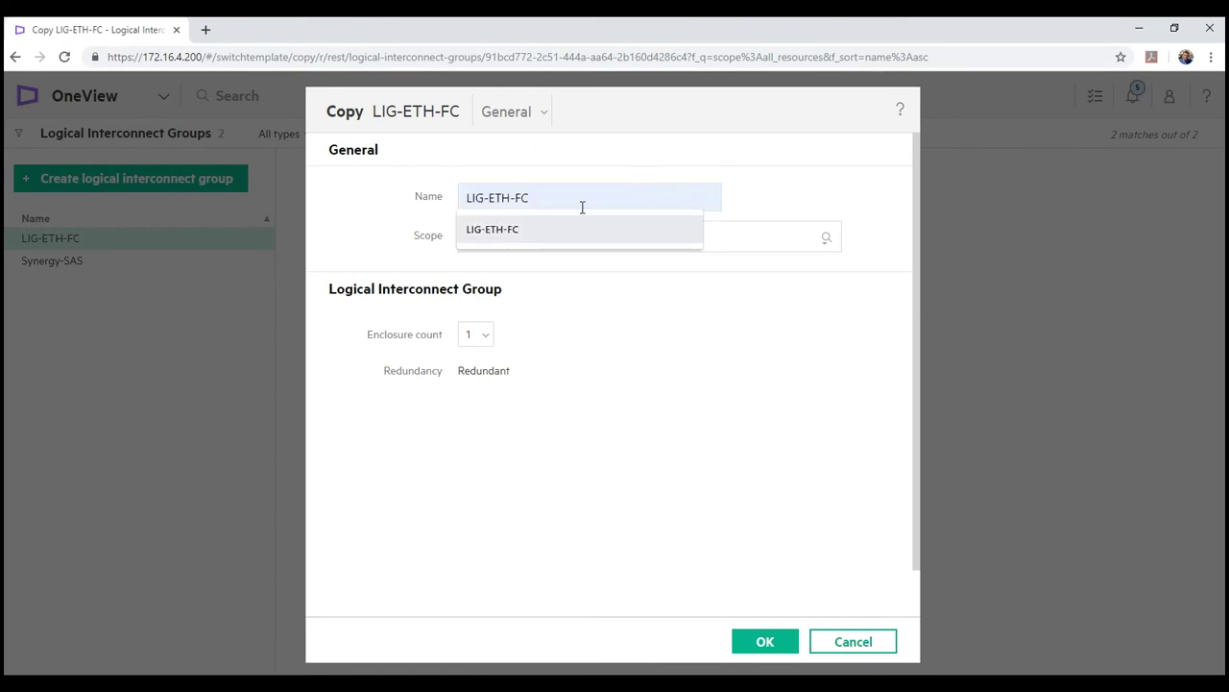
key("Return")
type("-IS")
left_click(762, 640)
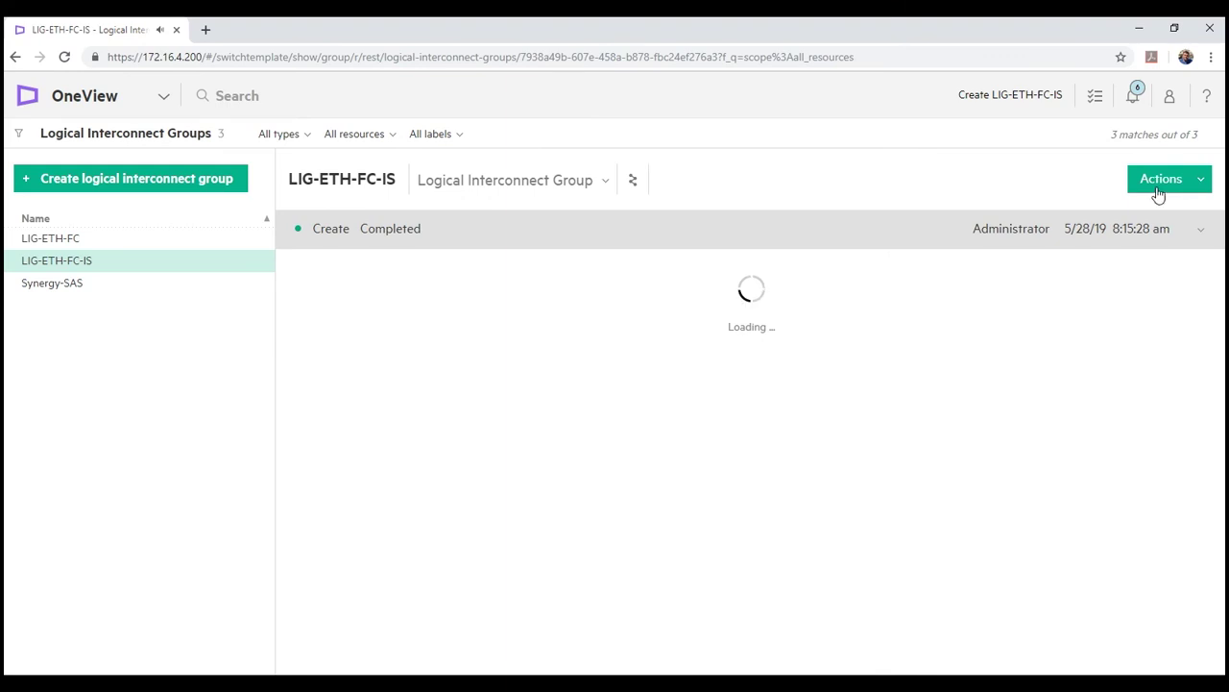
left_click(1158, 192)
left_click(1156, 227)
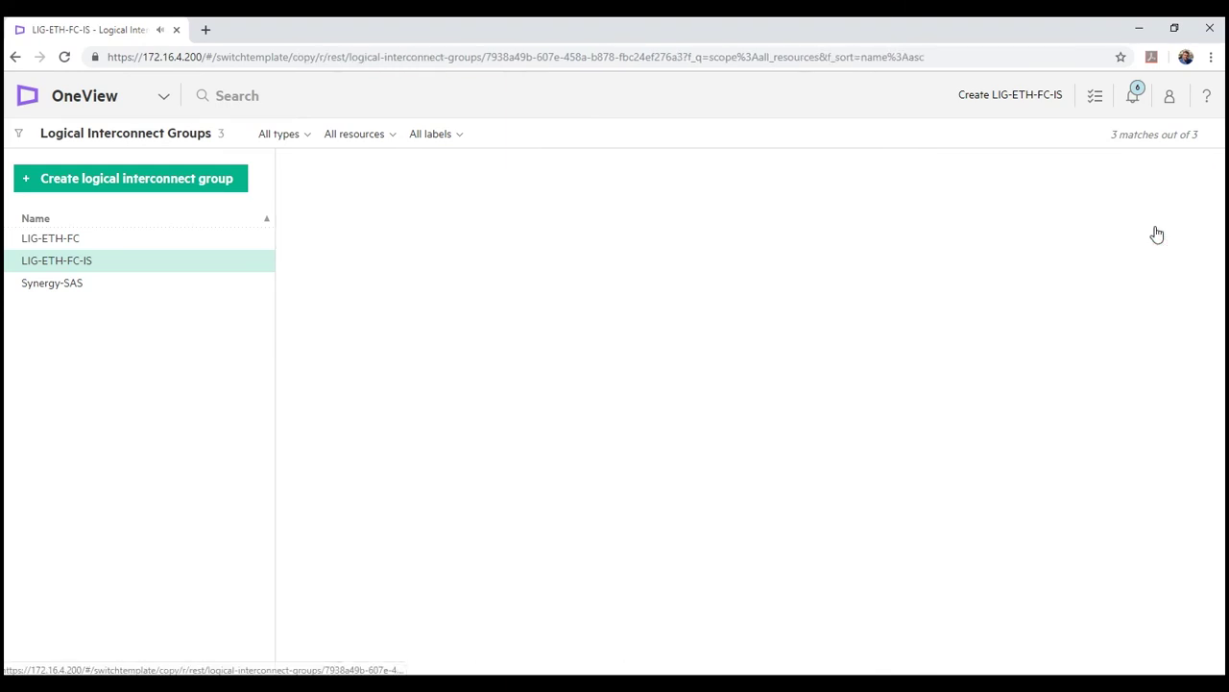
left_click(851, 640)
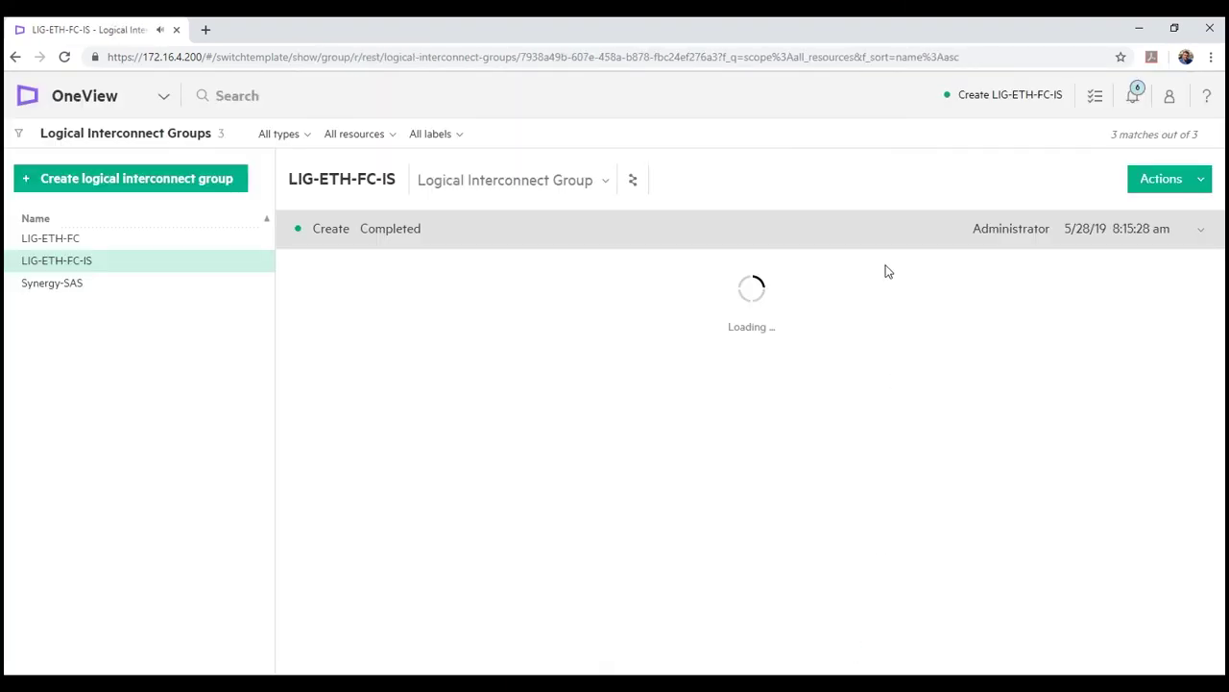
- Edit the LIG-ETH-FC-IS group and start a new uplink set named Deployment of type Ethernet
left_click(1181, 179)
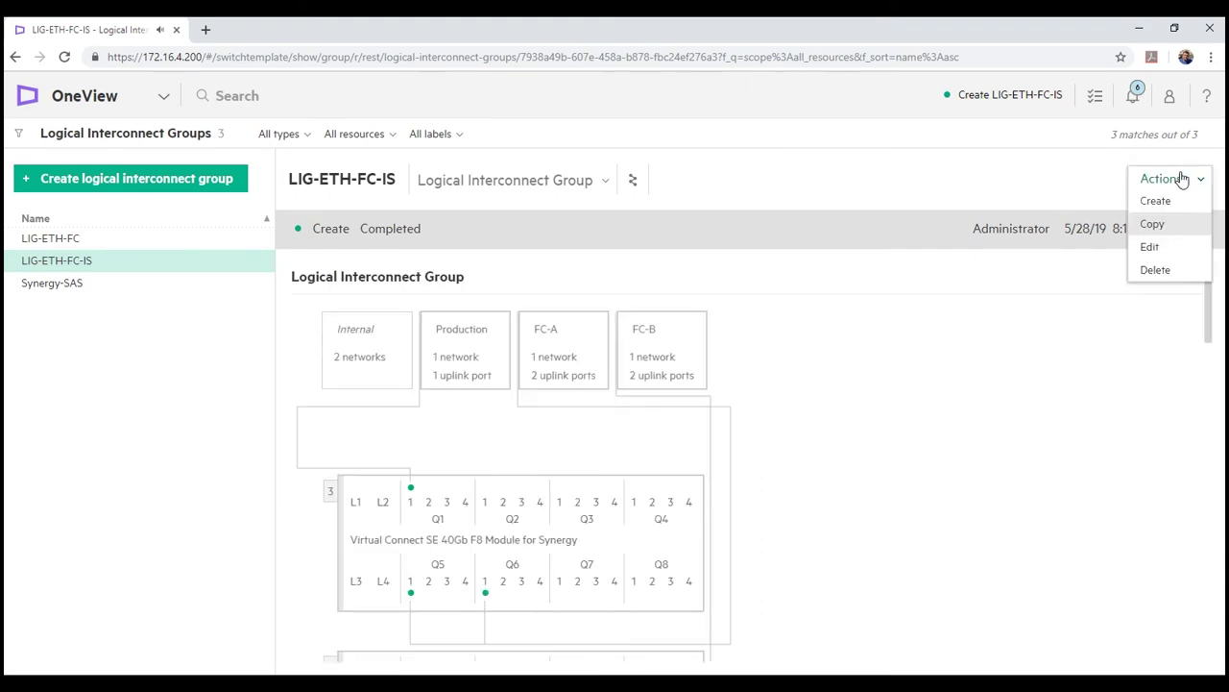
left_click(1156, 246)
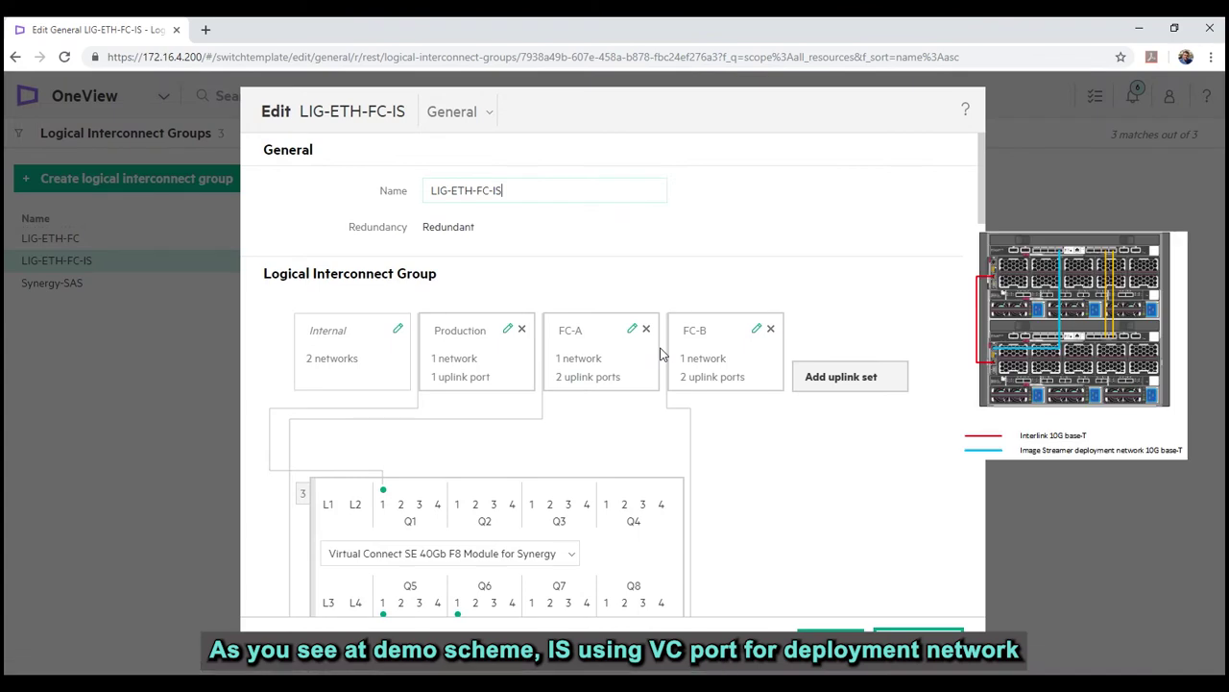
left_click(848, 384)
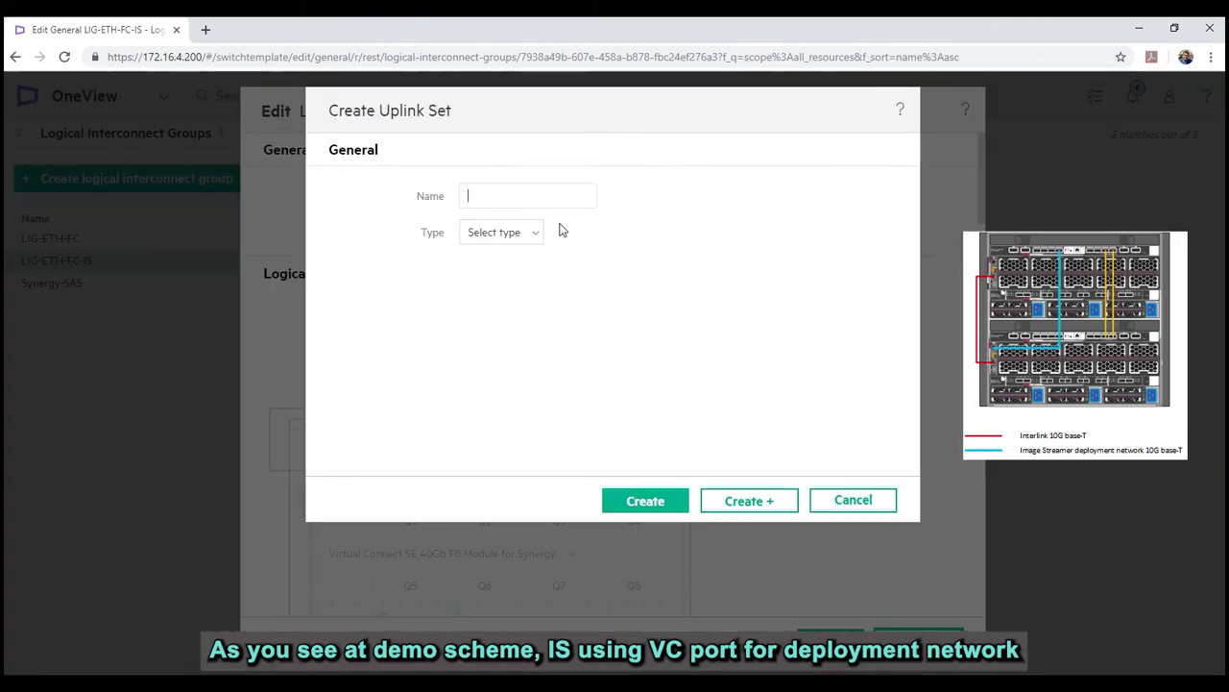
type("Deployment")
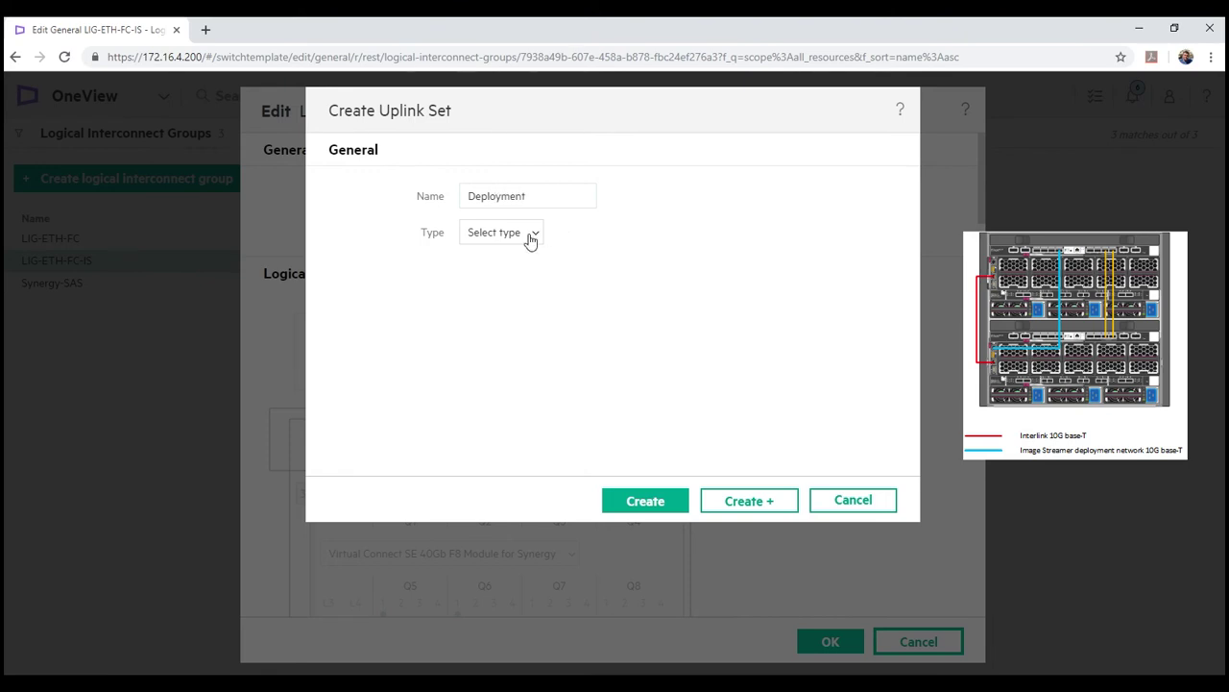
left_click(502, 236)
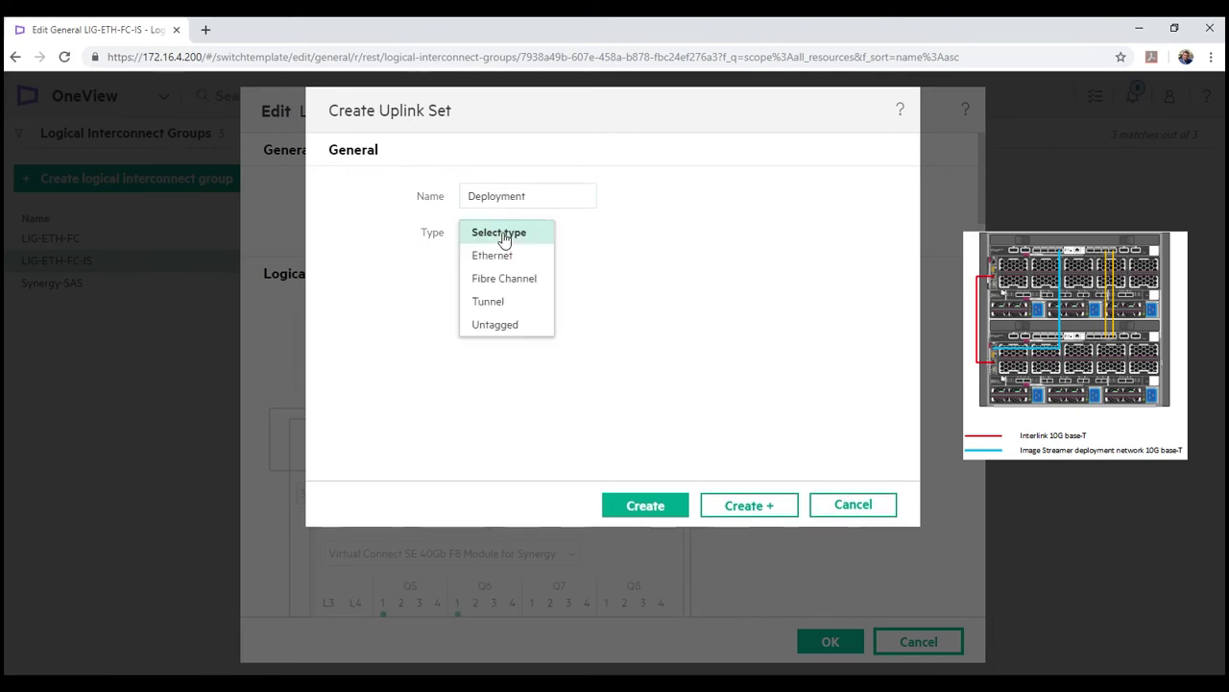
left_click(504, 257)
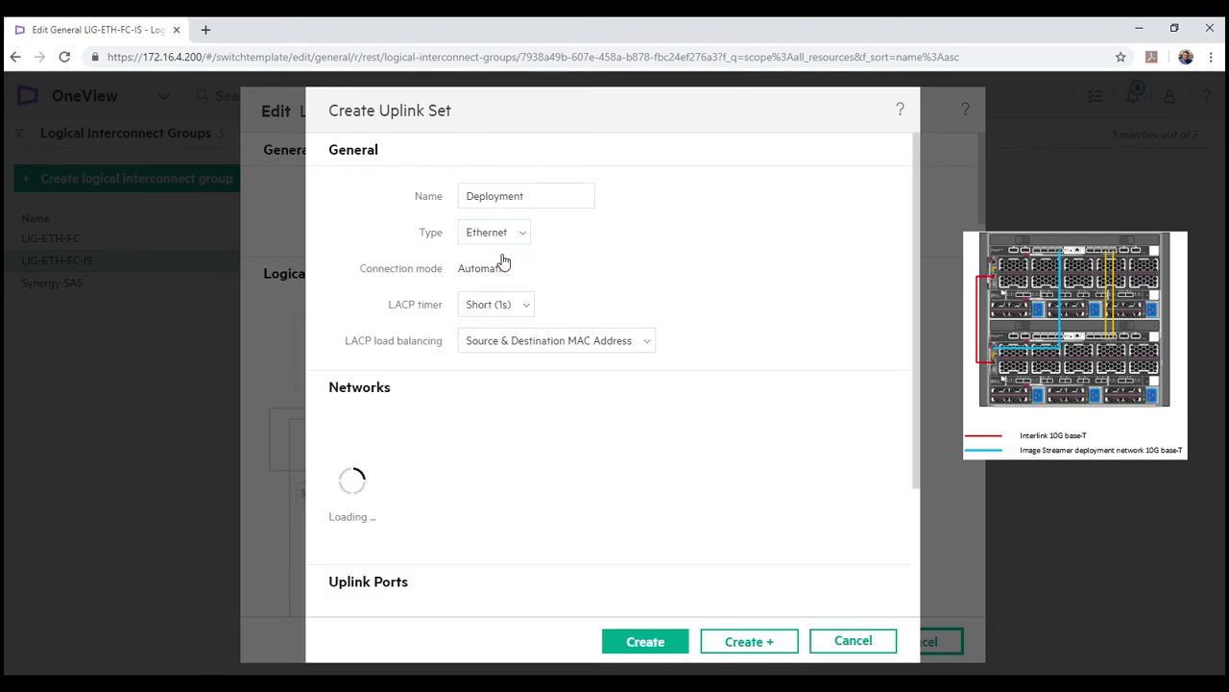
- Add the Deployment network and the enclosure 1, bay 3 uplink port Q4:1 to the Deployment uplink set
left_click(425, 467)
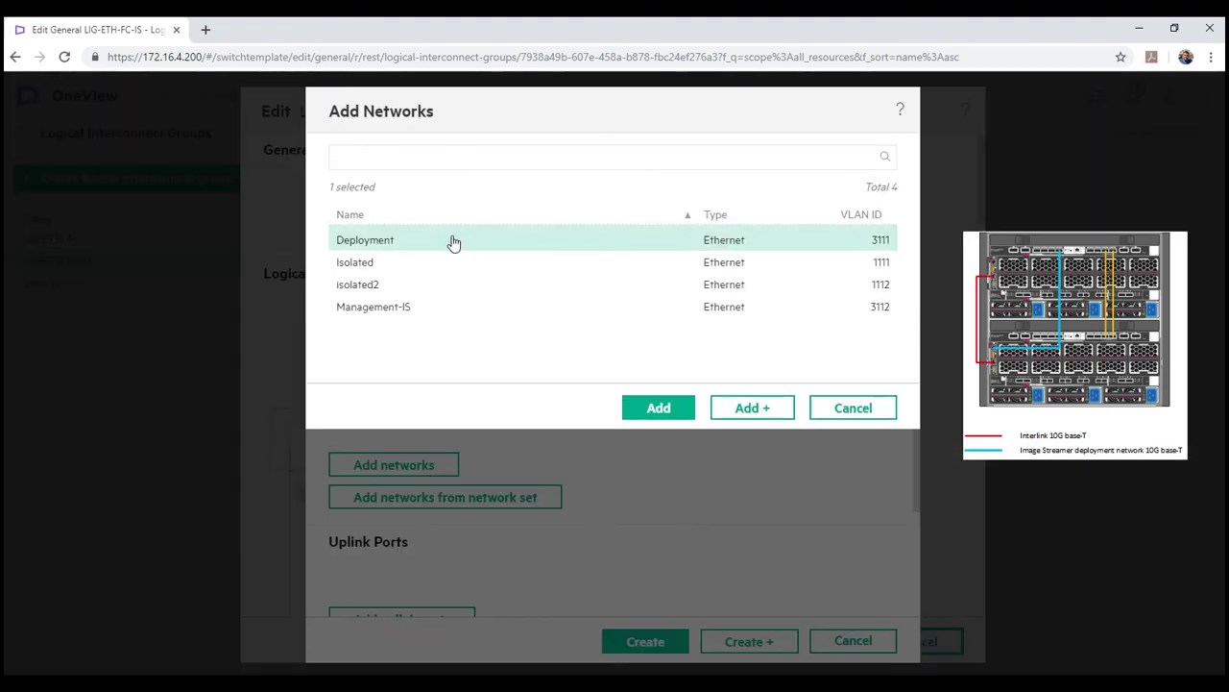
left_click(659, 408)
scroll(642, 513, "down", 3)
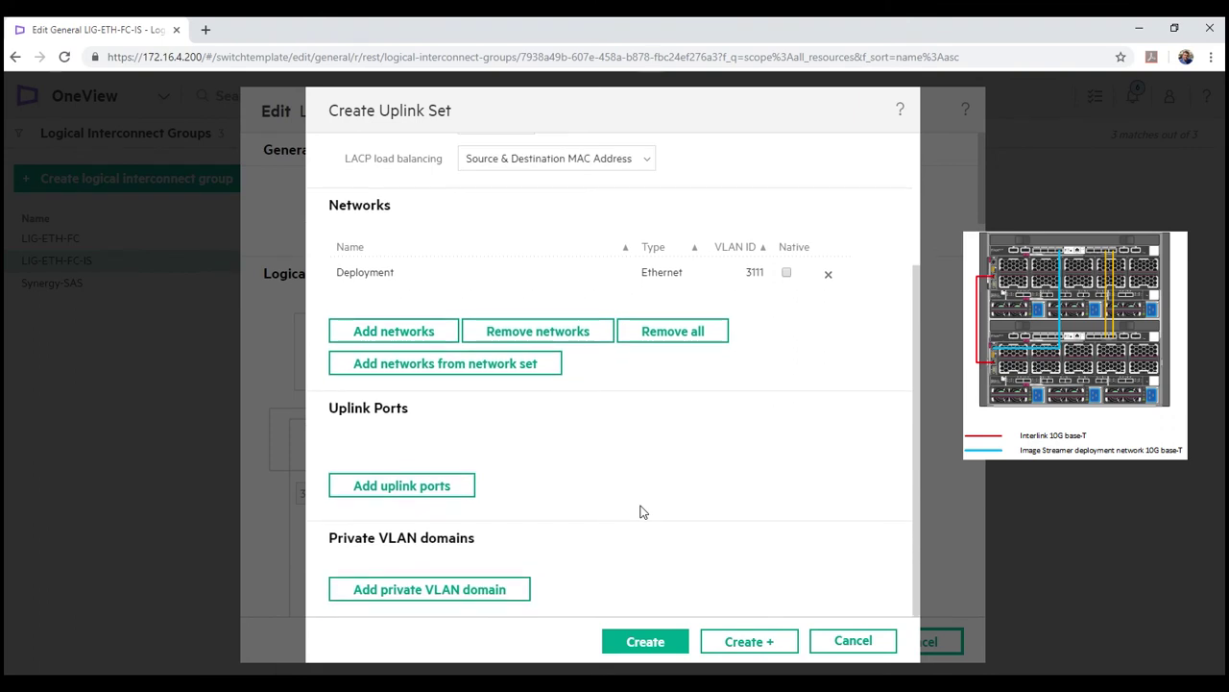
left_click(415, 485)
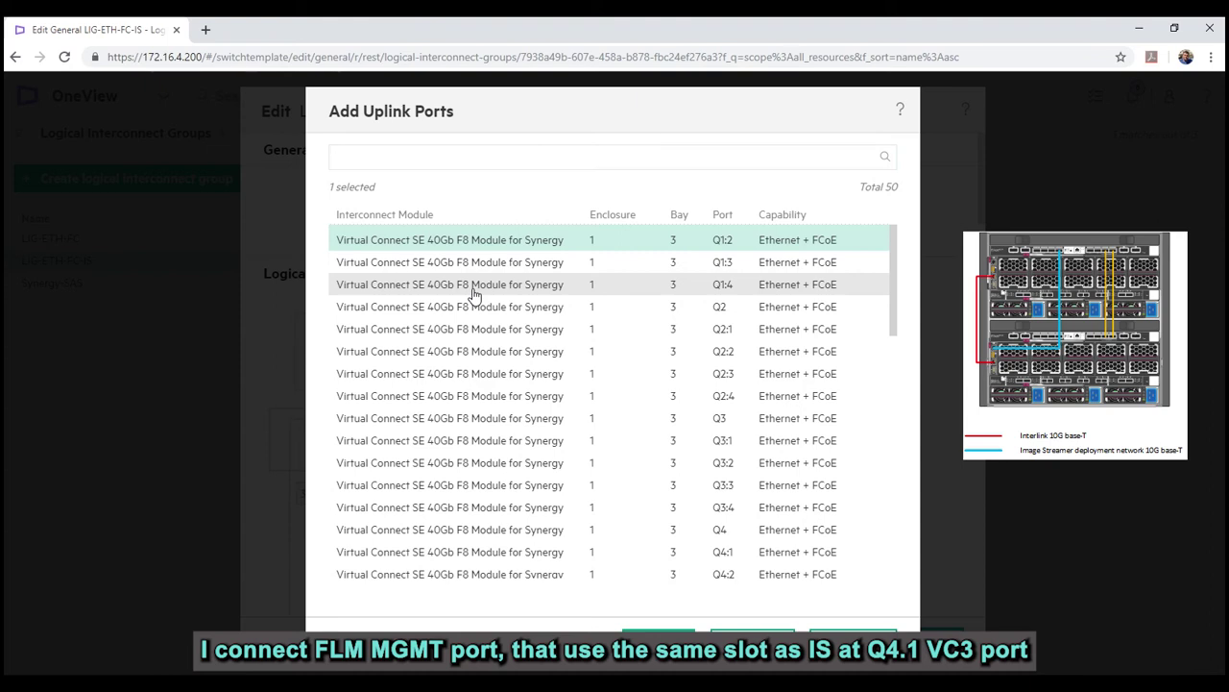
scroll(508, 393, "down", 1)
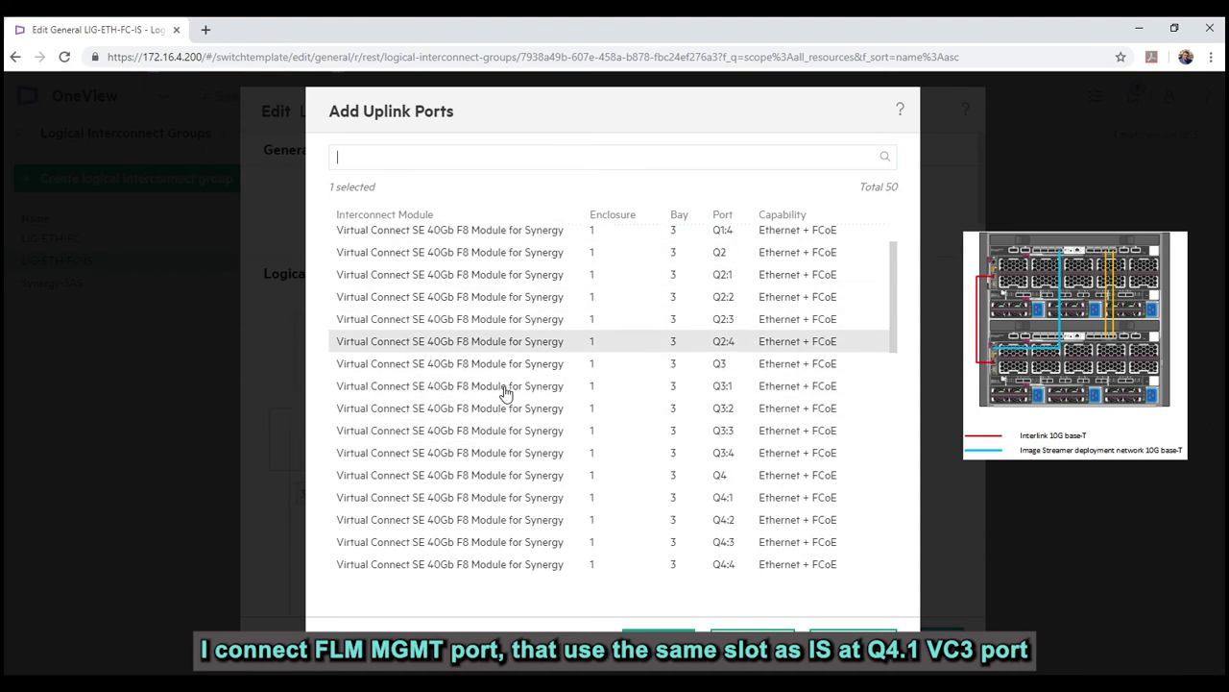
left_click(512, 493)
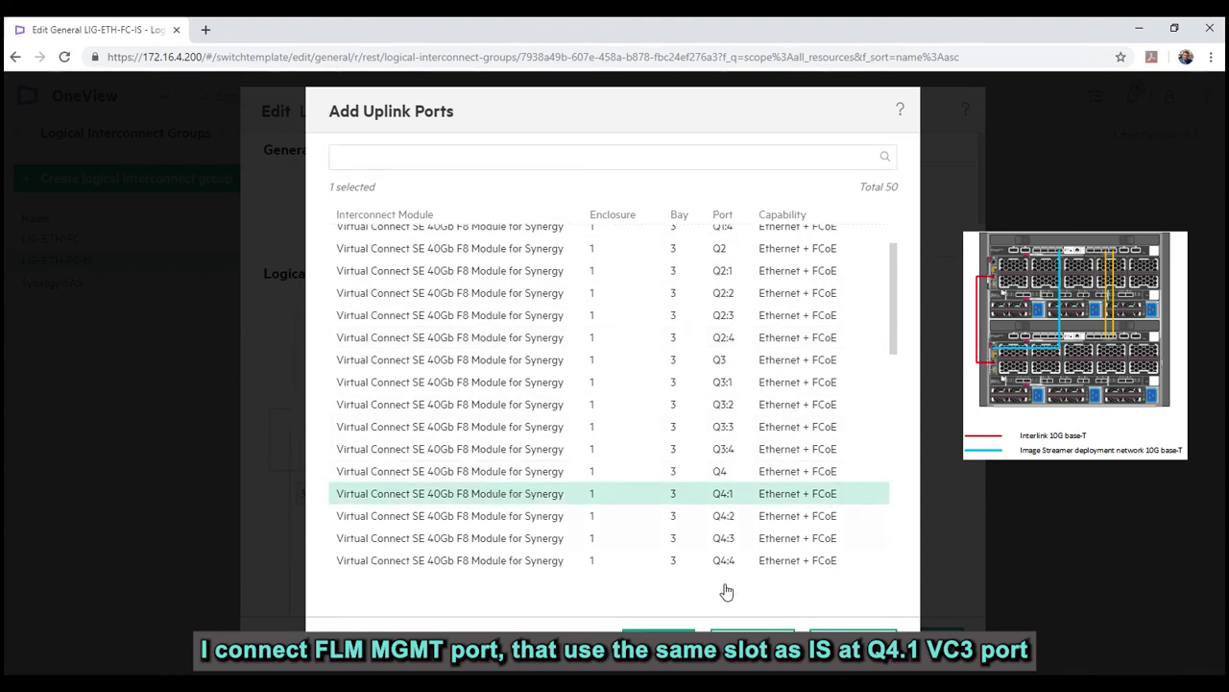
left_click(659, 632)
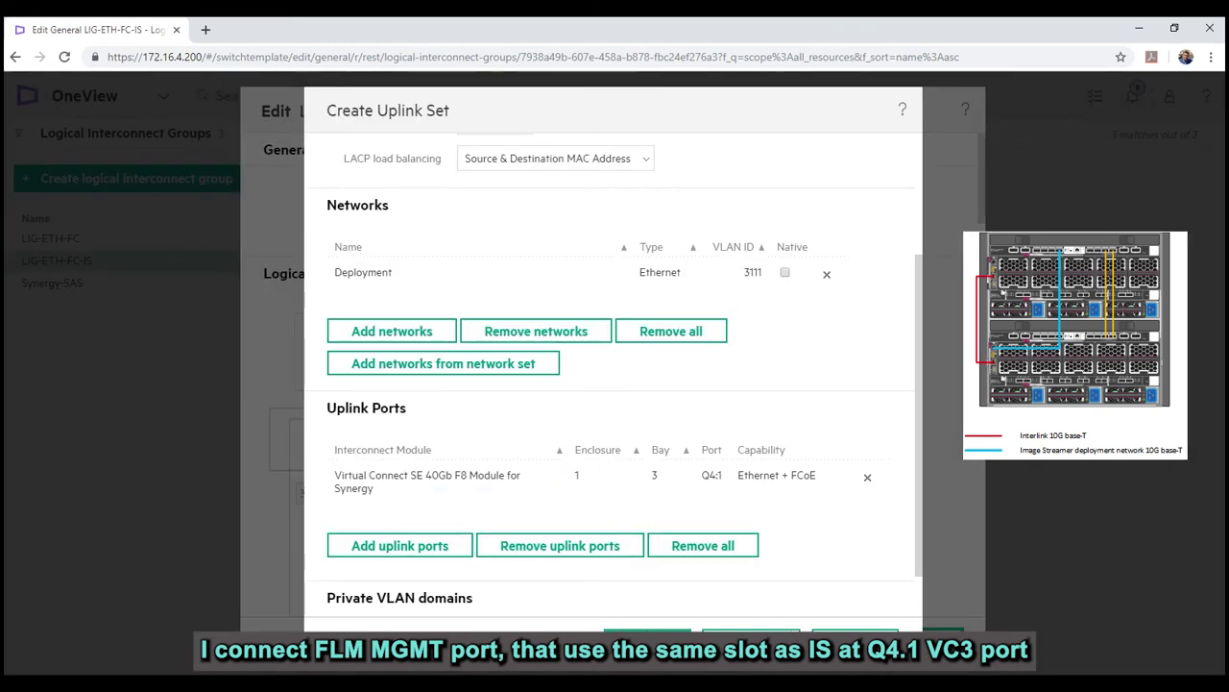
- Create the Deployment uplink set and save the changes to the LIG-ETH-FC-IS logical interconnect group
left_click(647, 642)
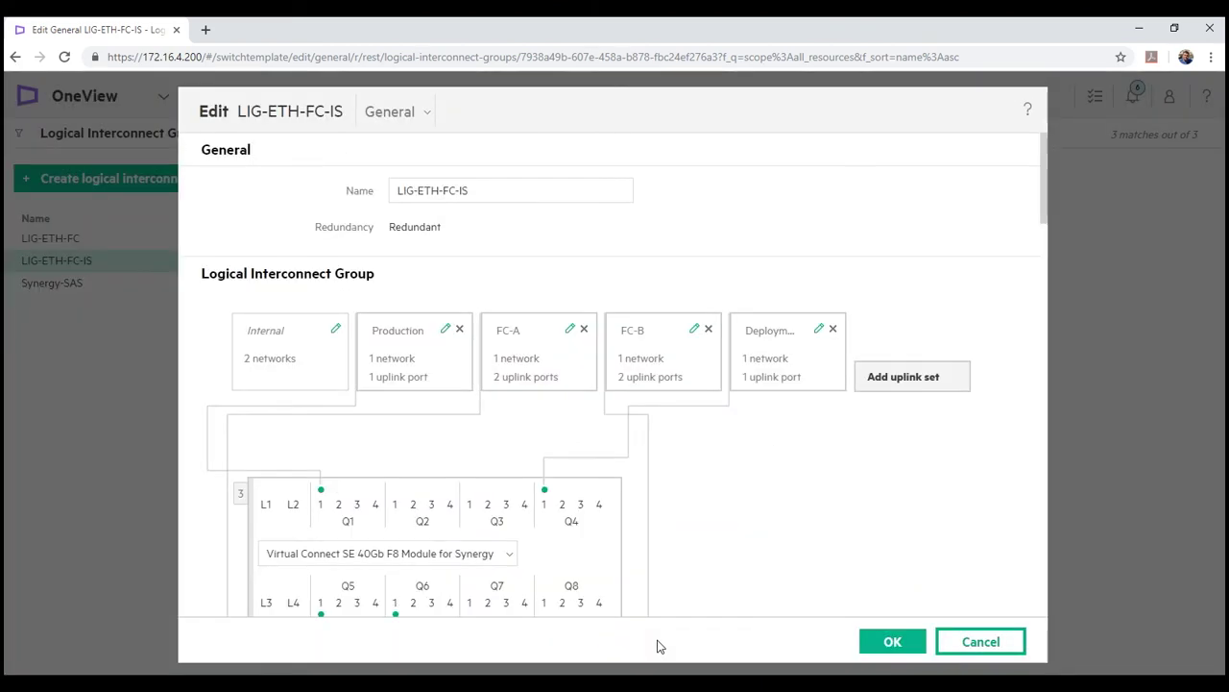
left_click(892, 643)
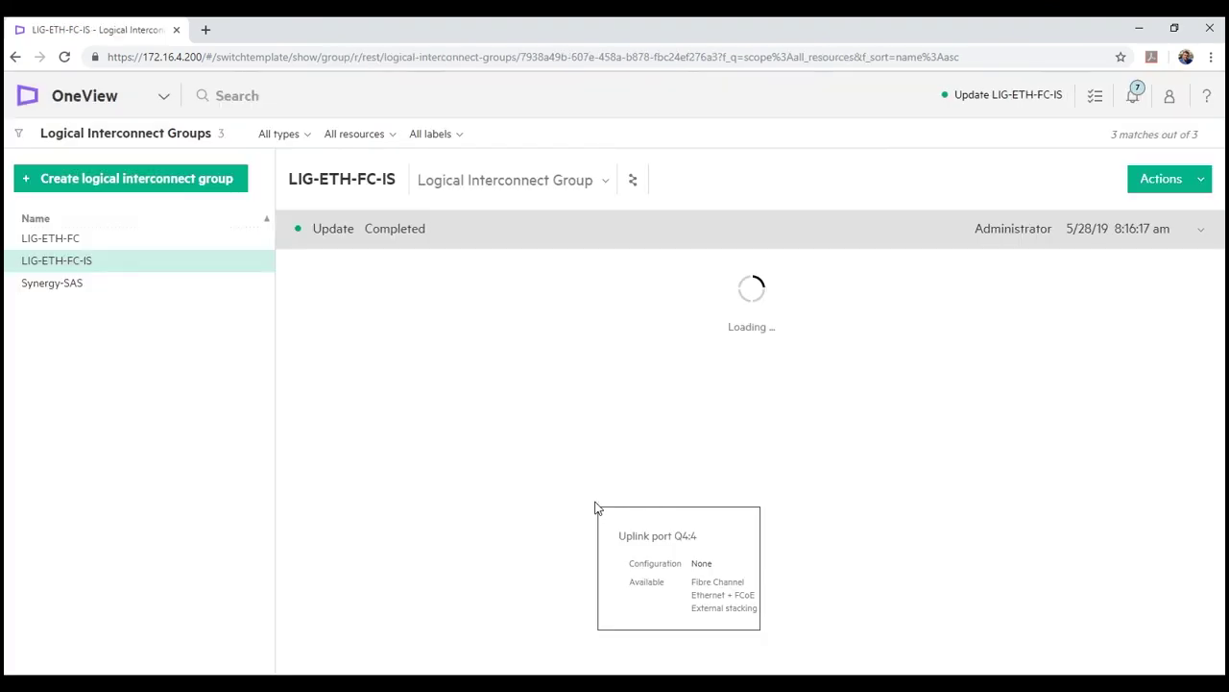
- Open the EG-Synergy enclosure group for editing
left_click(108, 97)
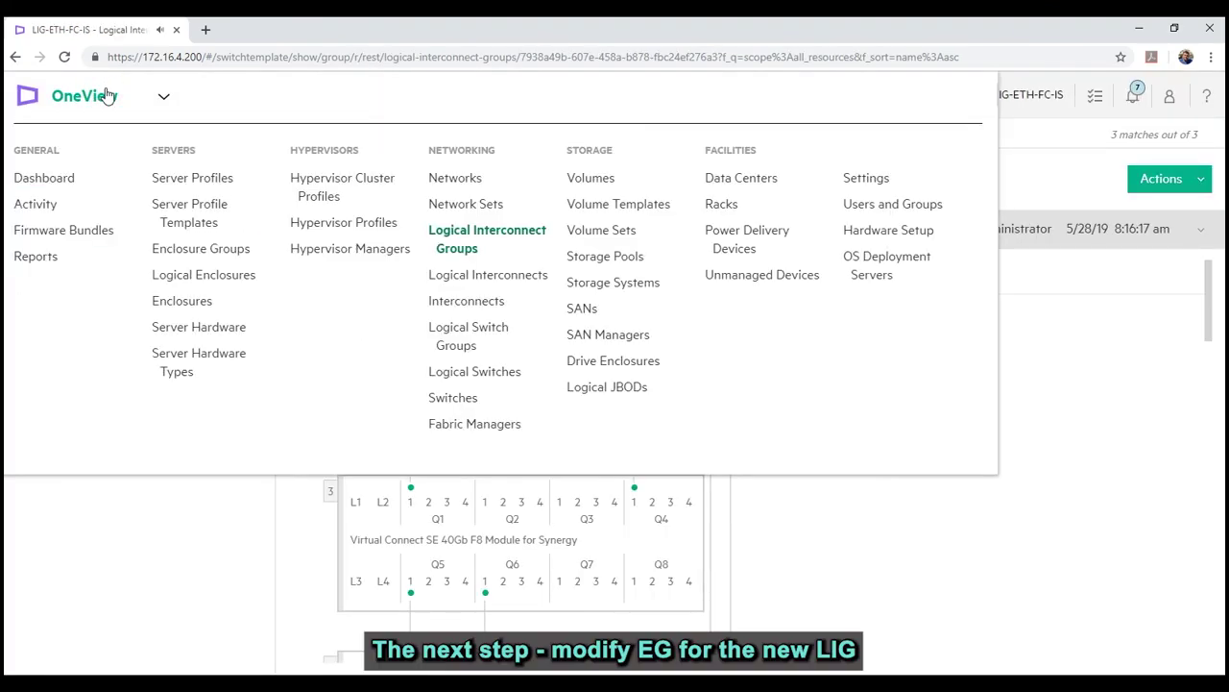
left_click(160, 252)
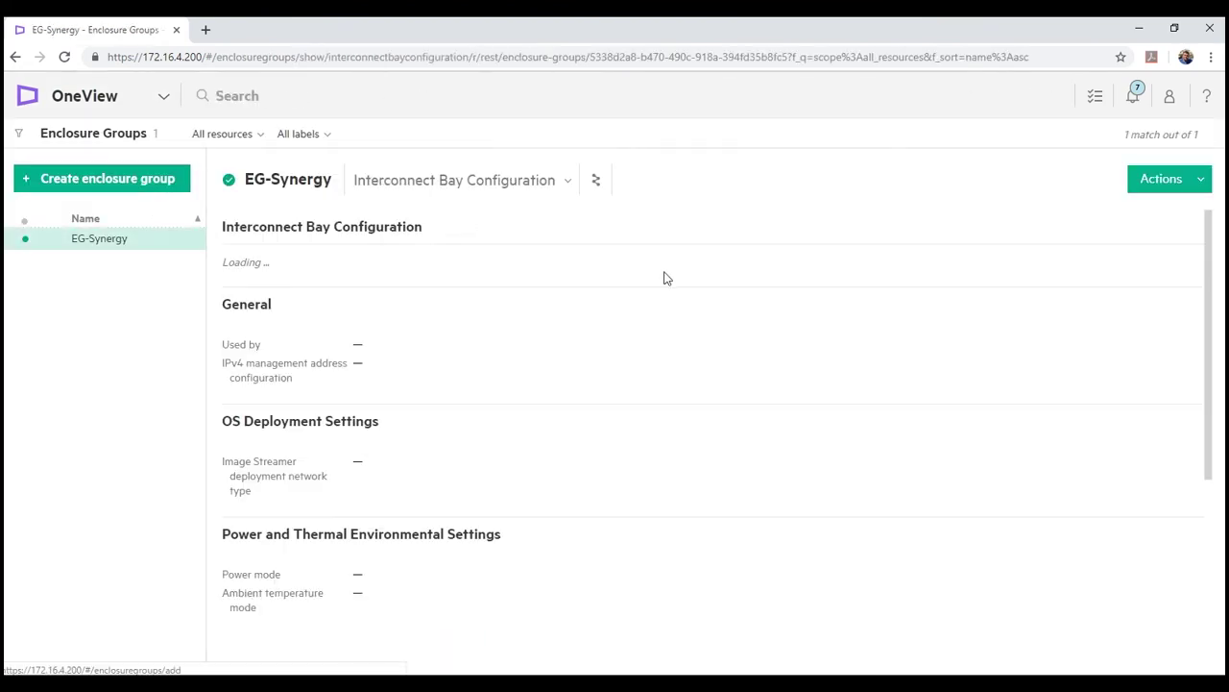
left_click(1167, 187)
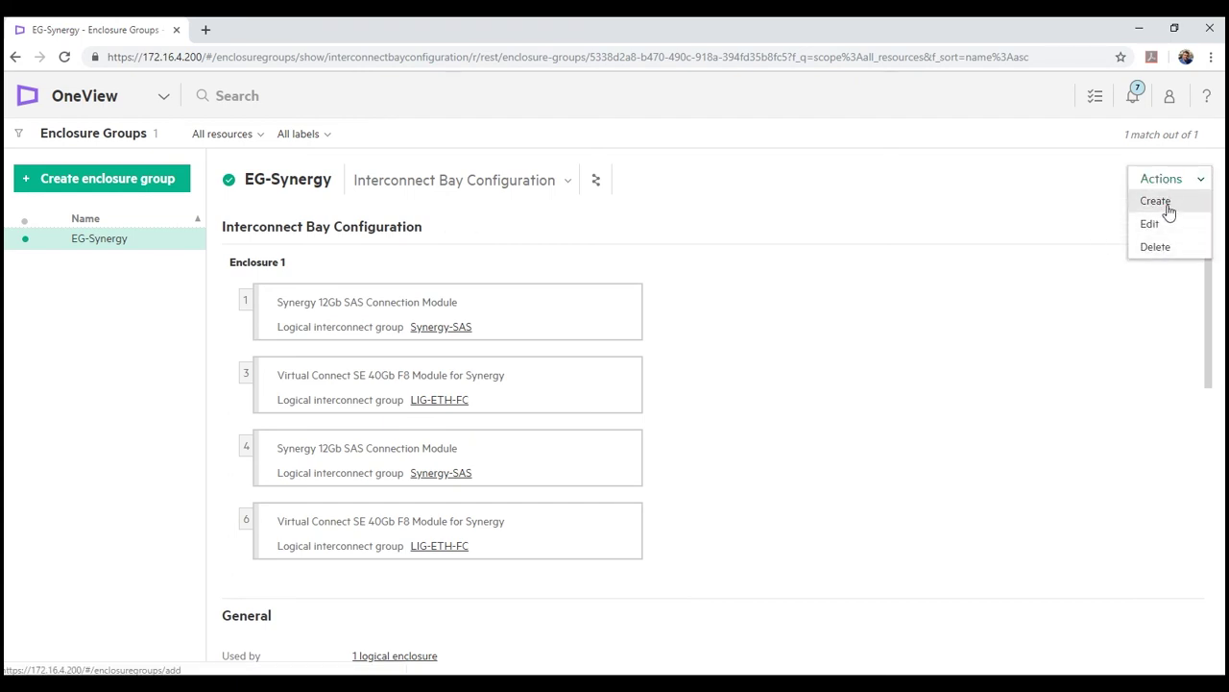
left_click(1038, 241)
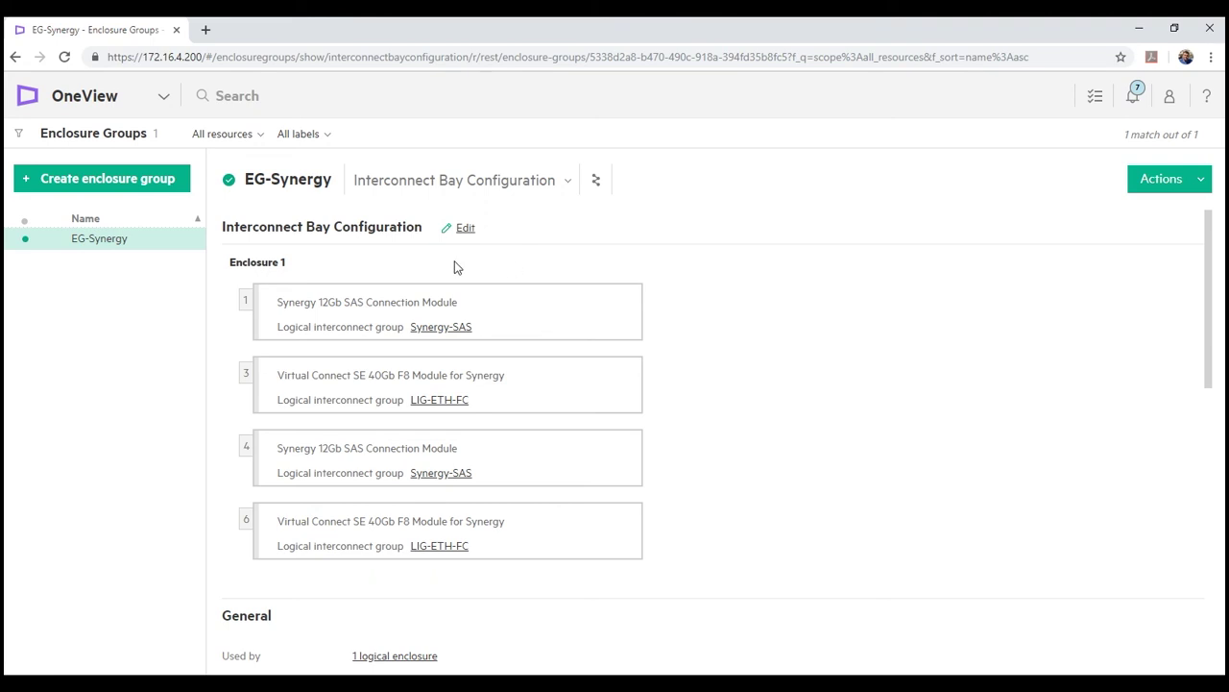
left_click(466, 231)
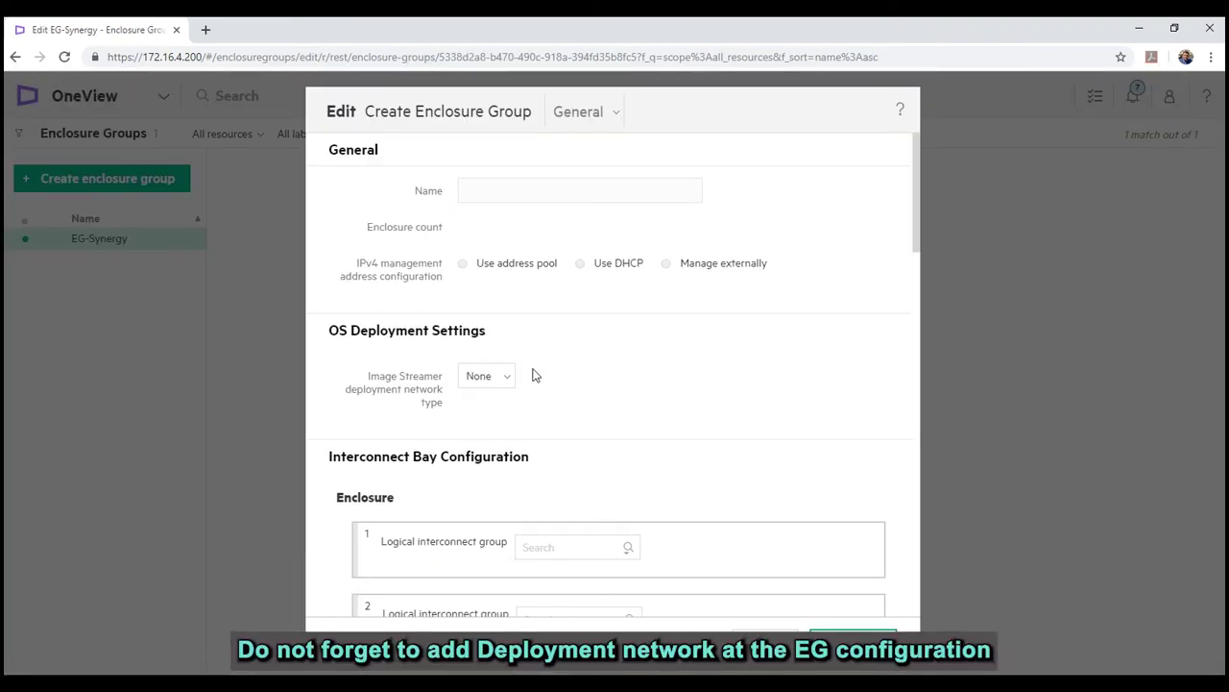
- Set the enclosure group's Image Streamer deployment network type to External and its deployment network to Deployment
left_click(496, 523)
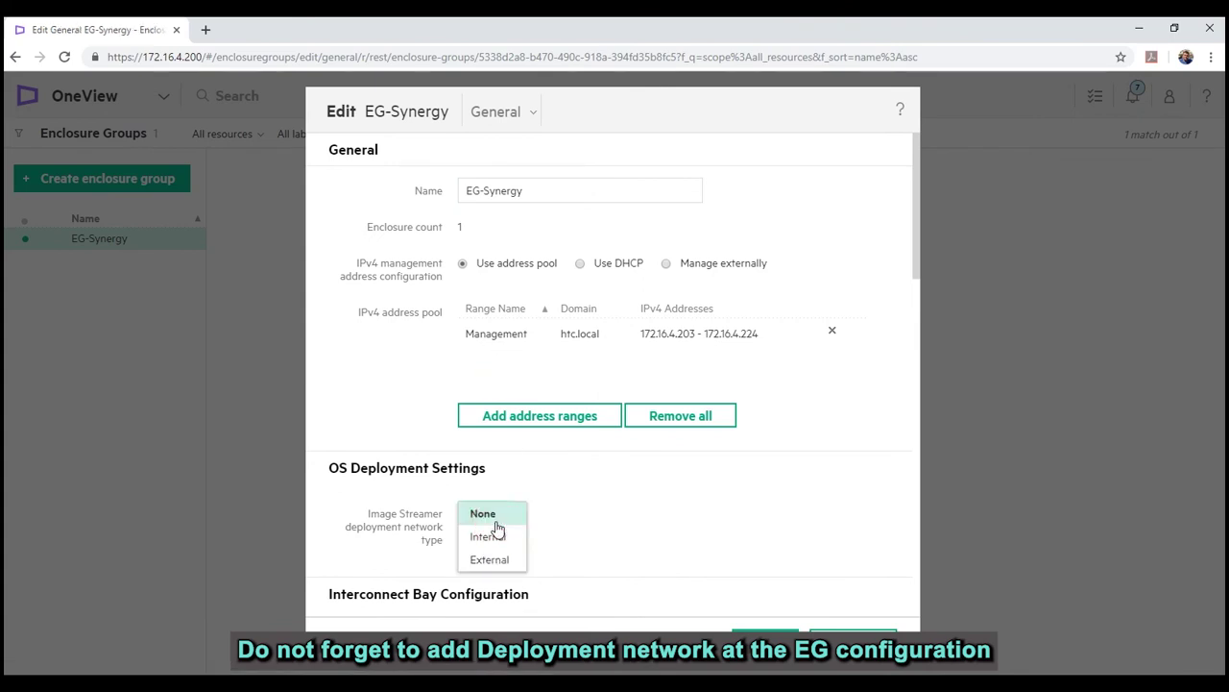
left_click(491, 559)
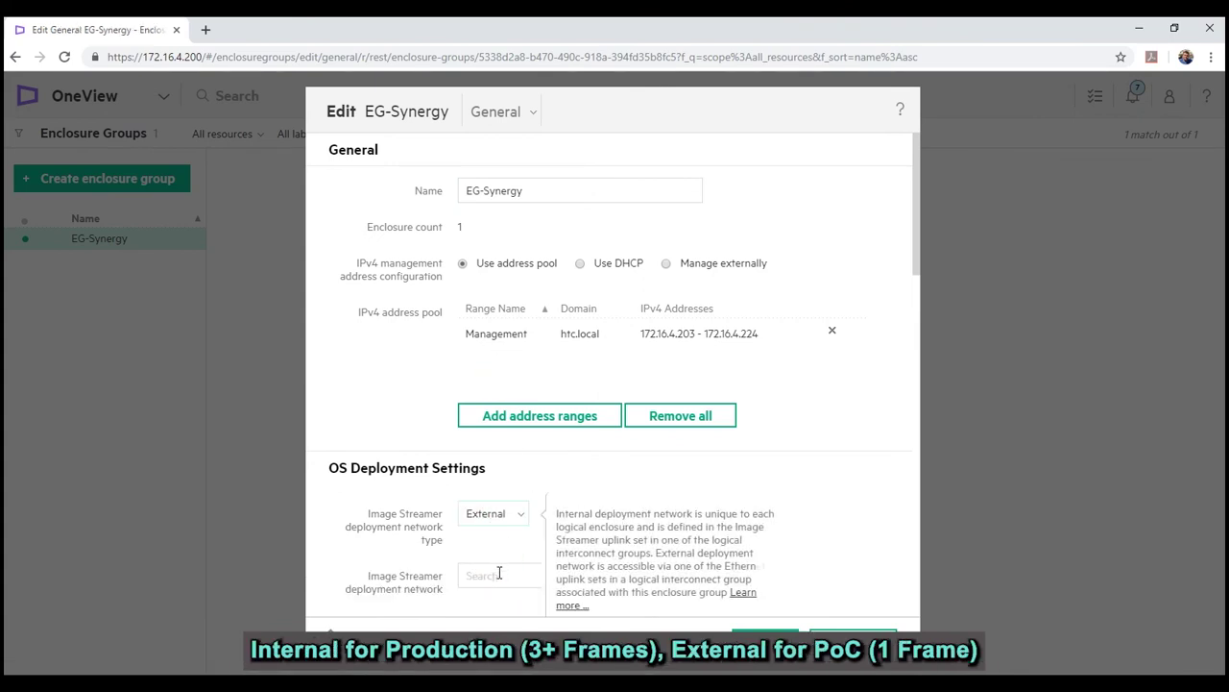
left_click(499, 573)
type("D")
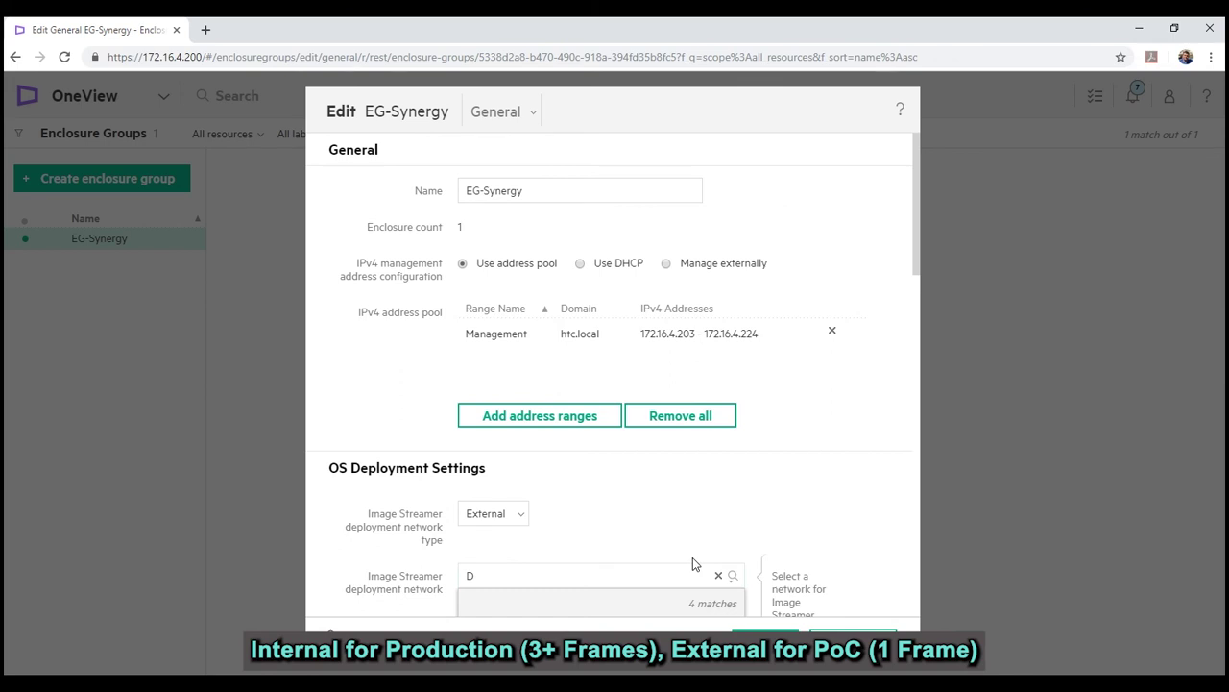
type("e")
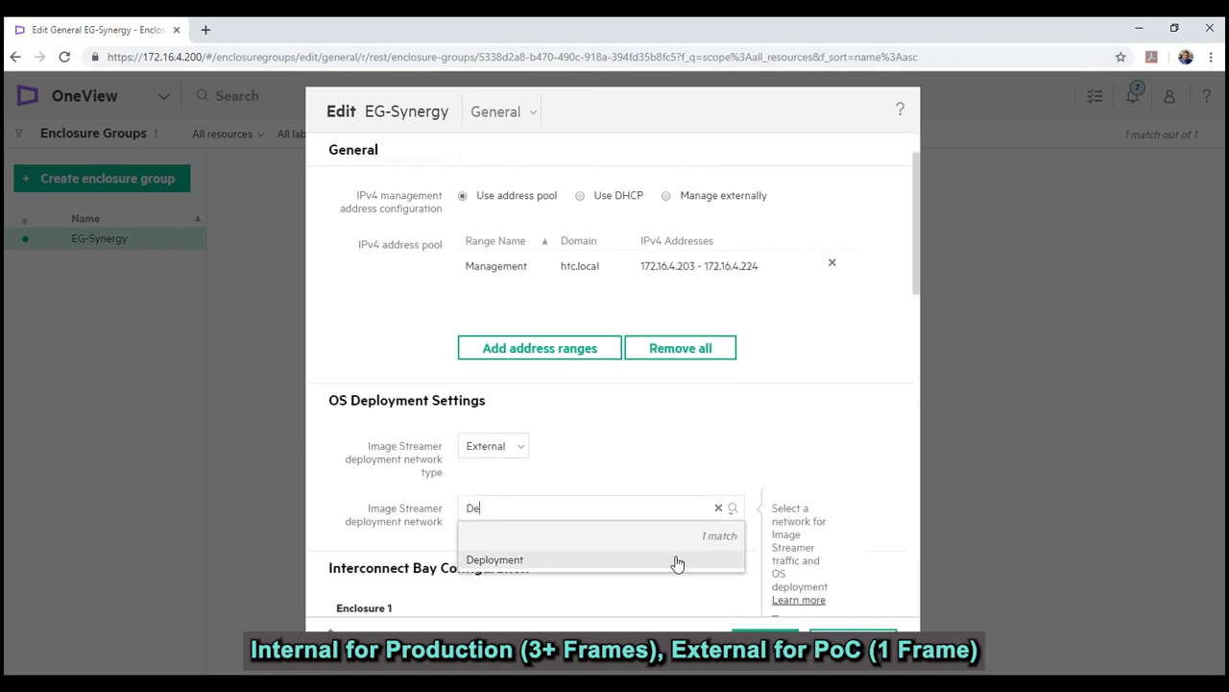
left_click(675, 561)
- Assign logical interconnect group LIG-ETH-FC-IS to bay 3 in place of LIG-ETH-FC, accept the replacement and save the enclosure group
scroll(678, 445, "down", 3)
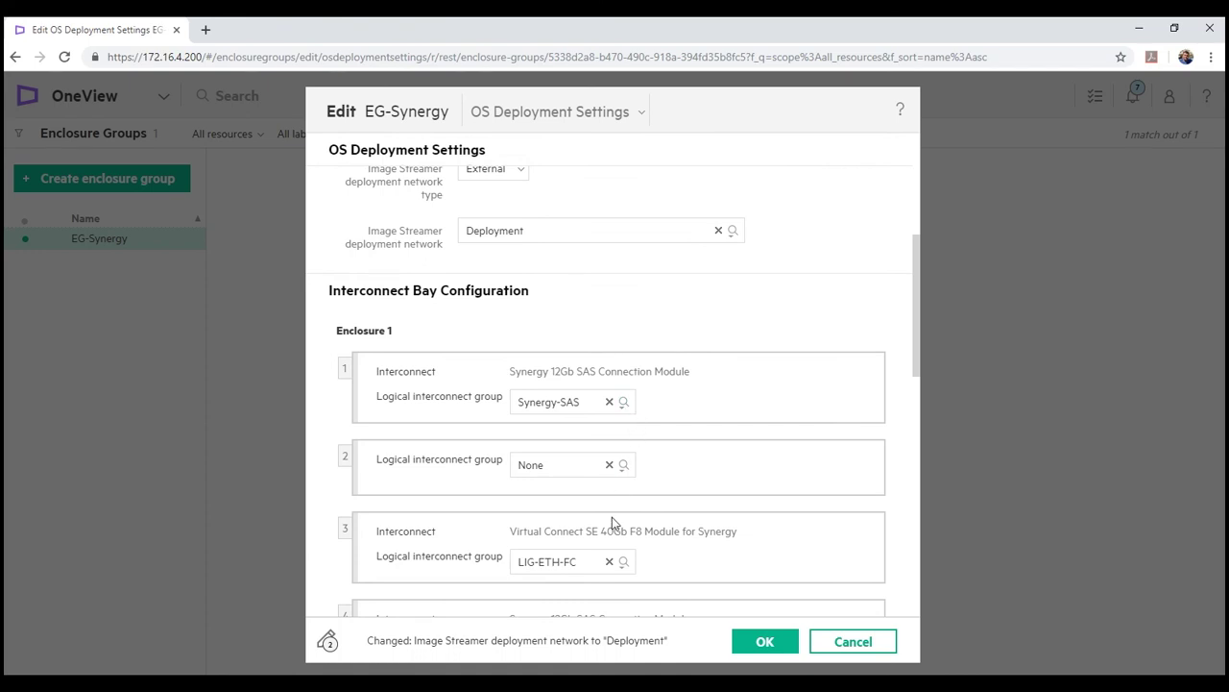
left_click(623, 563)
scroll(650, 530, "down", 3)
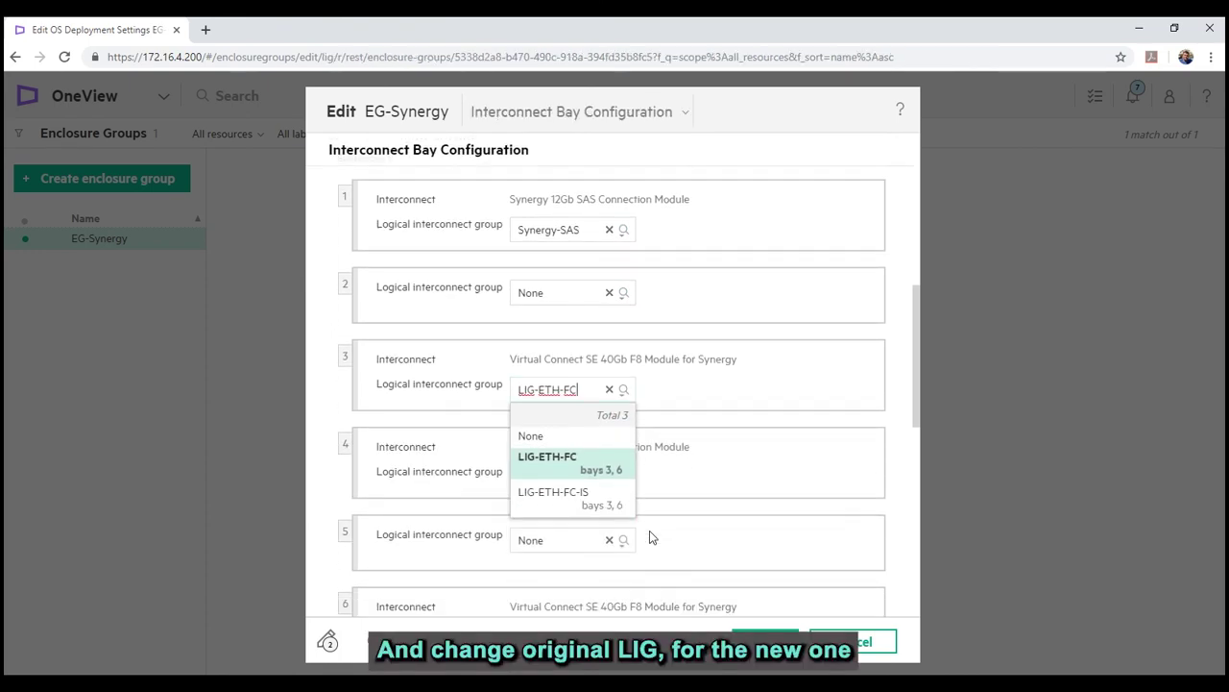
left_click(563, 492)
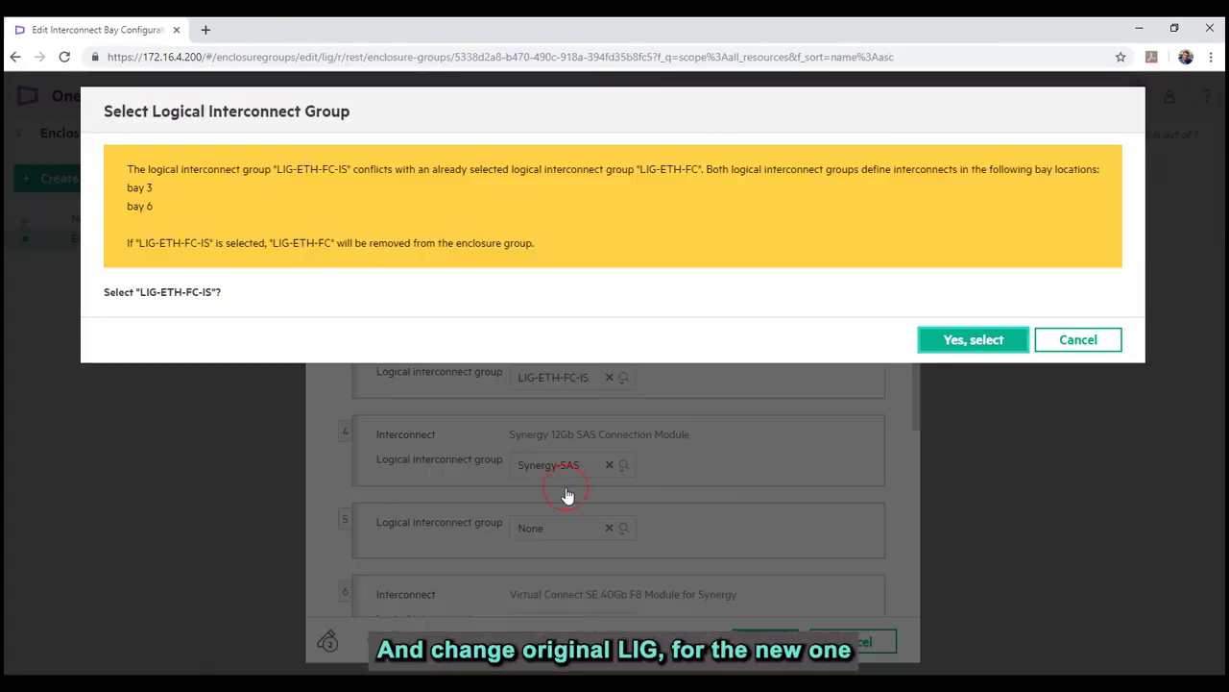
left_click(947, 340)
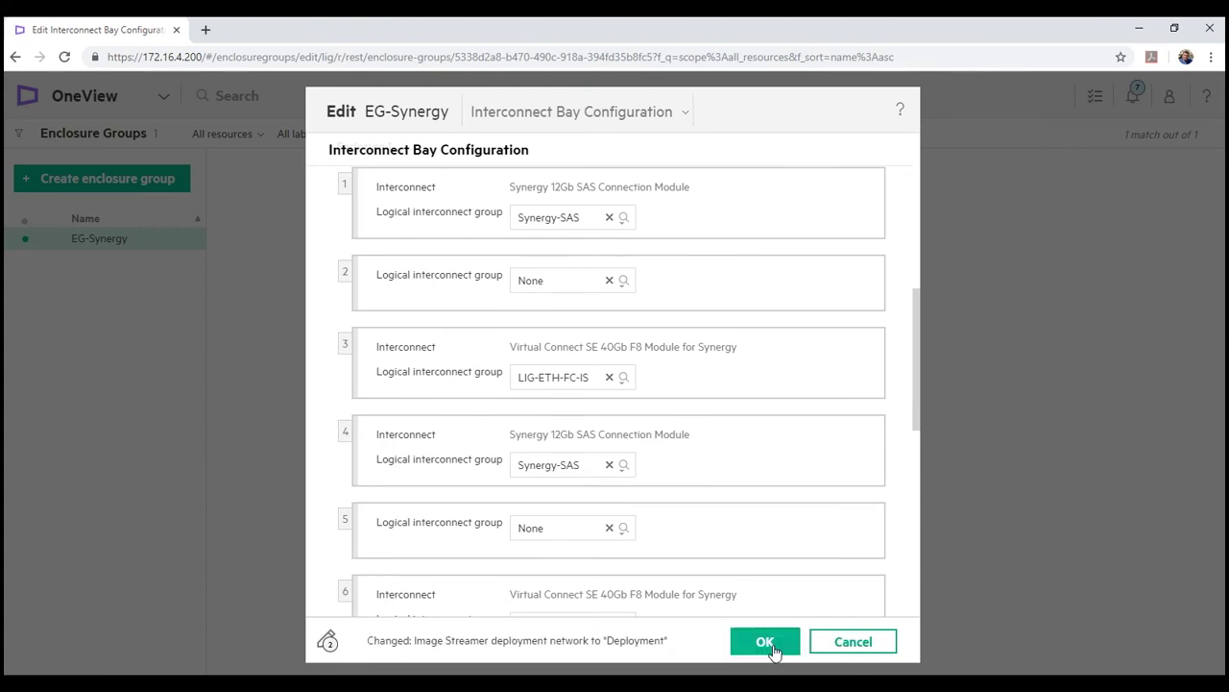
left_click(774, 651)
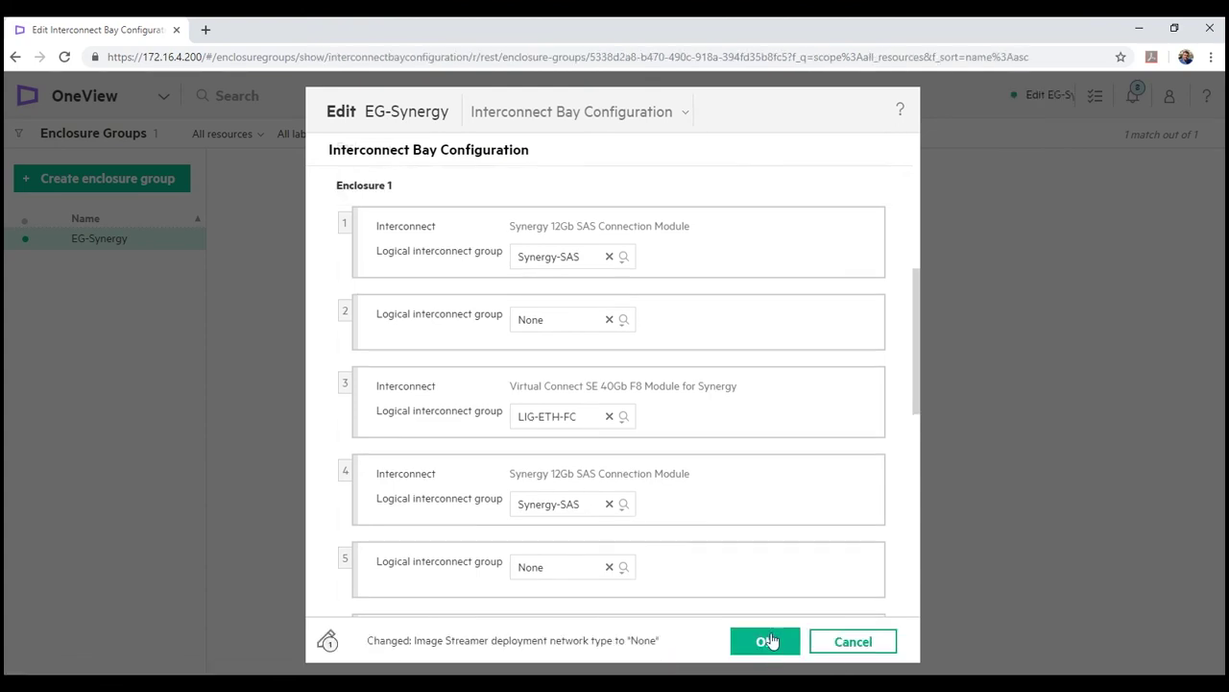
left_click(768, 642)
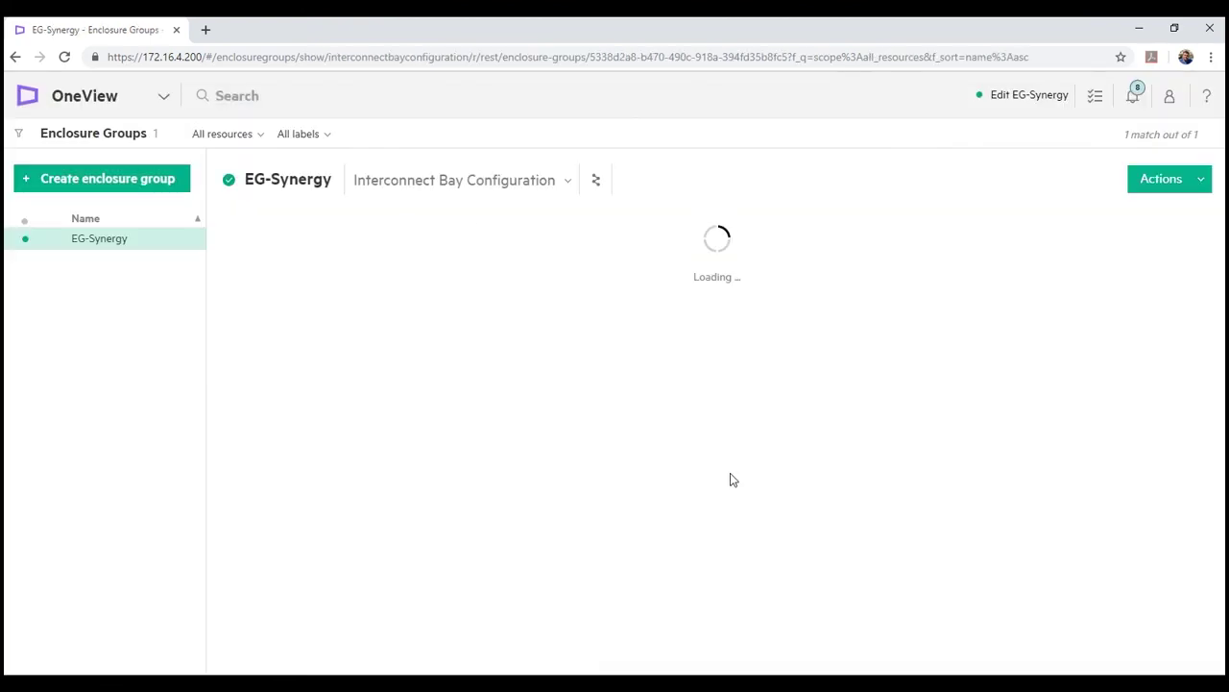
- Update the logical enclosure LE-Synergy from its group, acknowledging all the implications
left_click(125, 93)
left_click(203, 273)
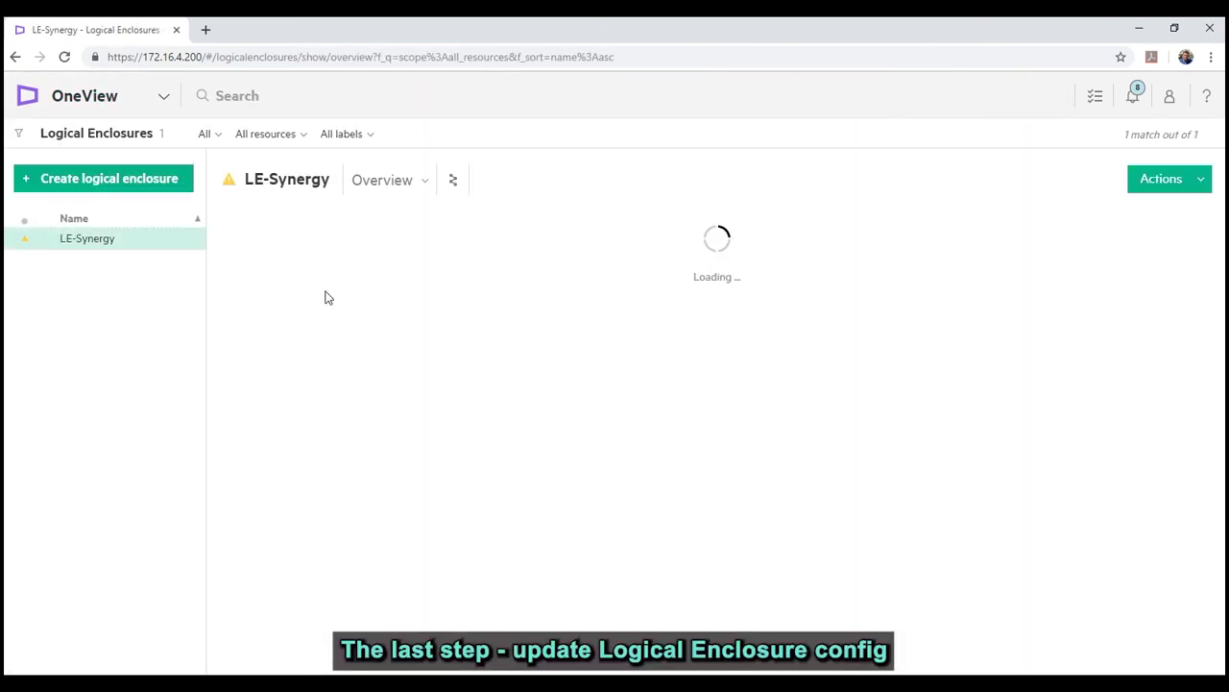
left_click(317, 225)
left_click(332, 286)
left_click(719, 619)
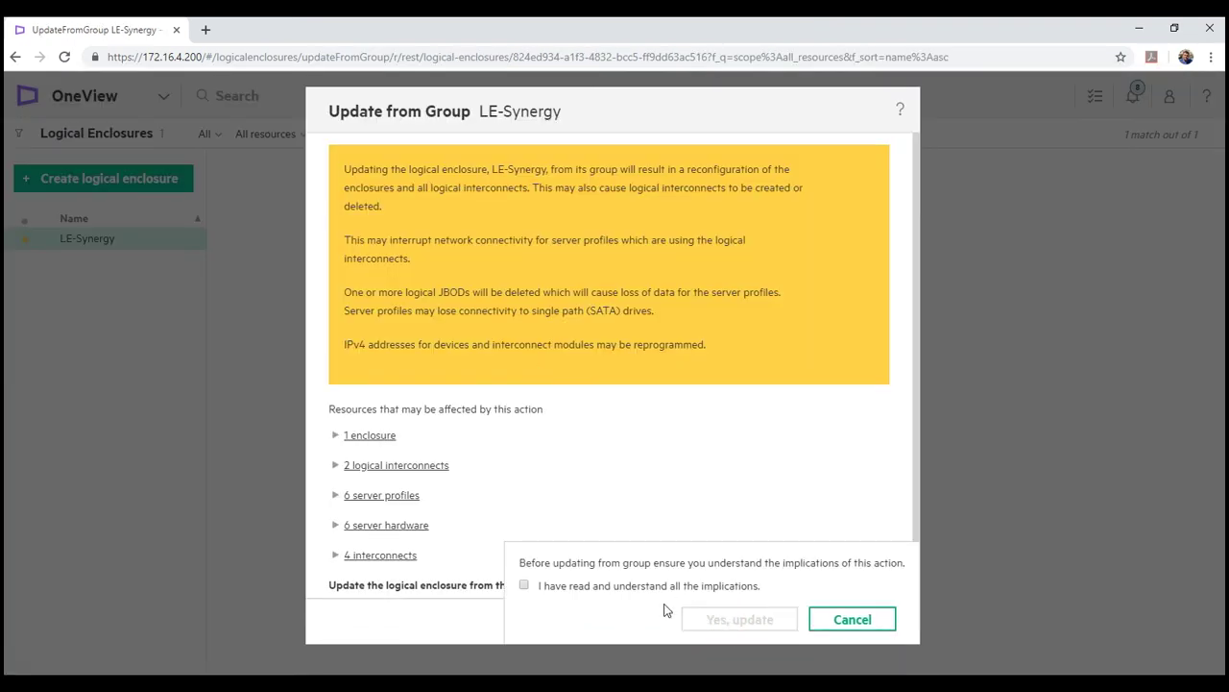
left_click(690, 588)
left_click(727, 621)
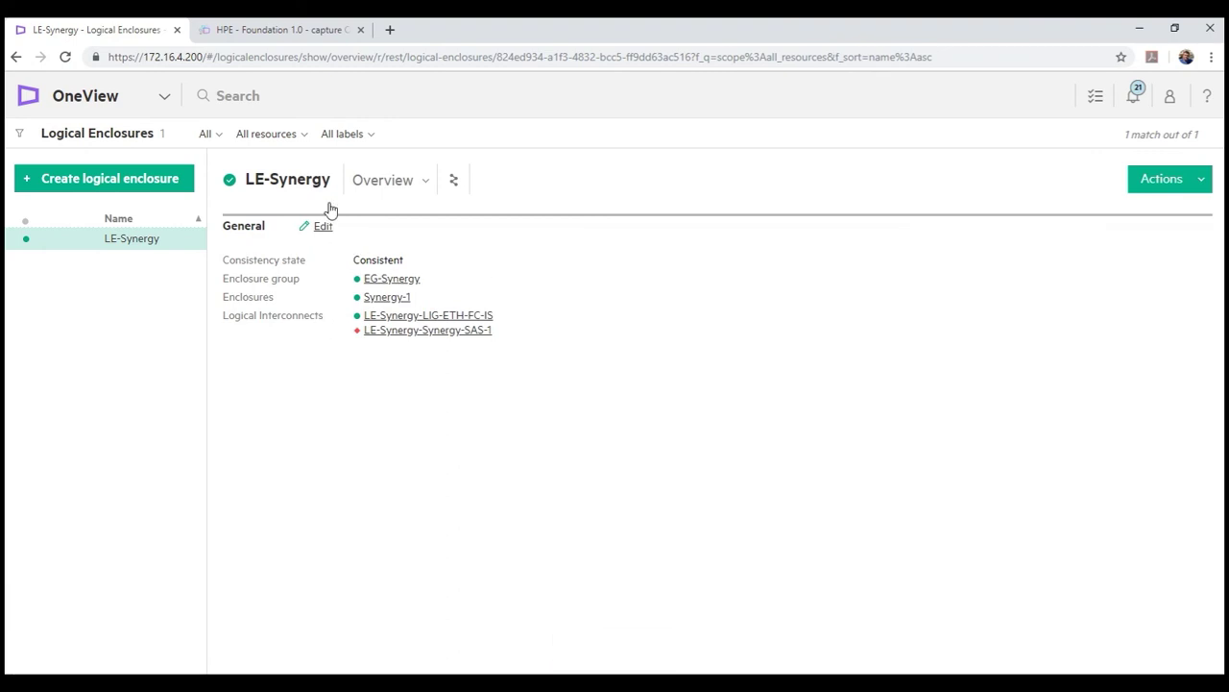
- Review the available OS build plans in Image Streamer and return to OneView
left_click(252, 29)
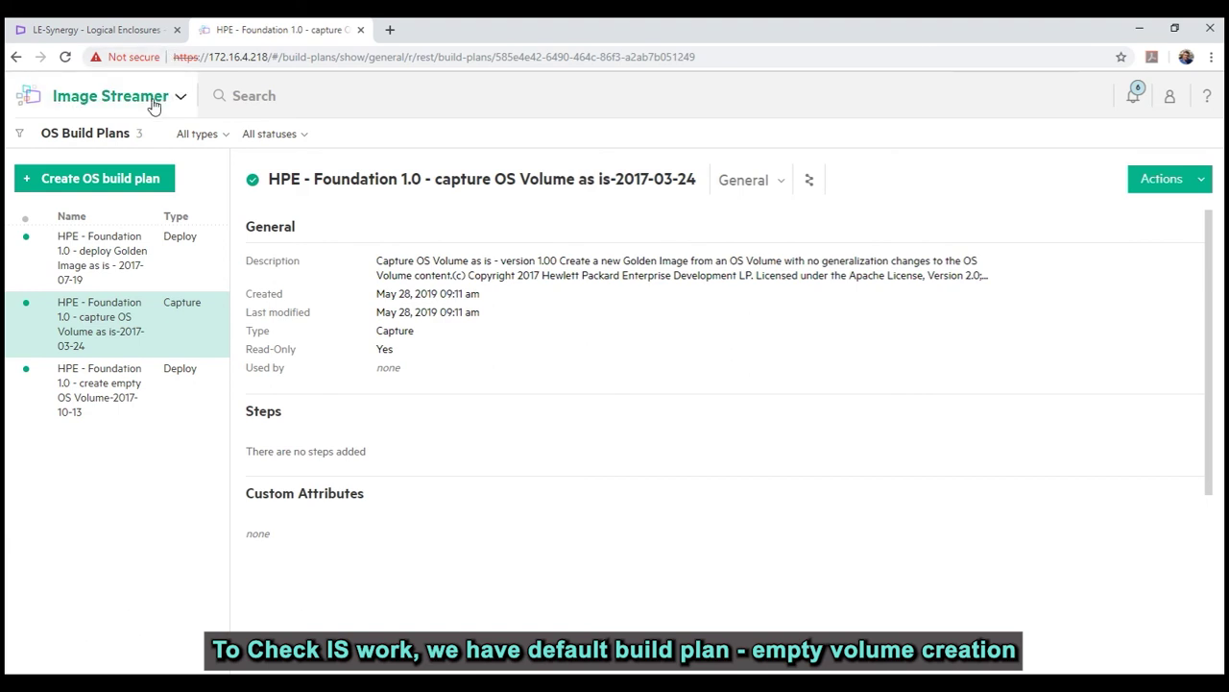
left_click(127, 32)
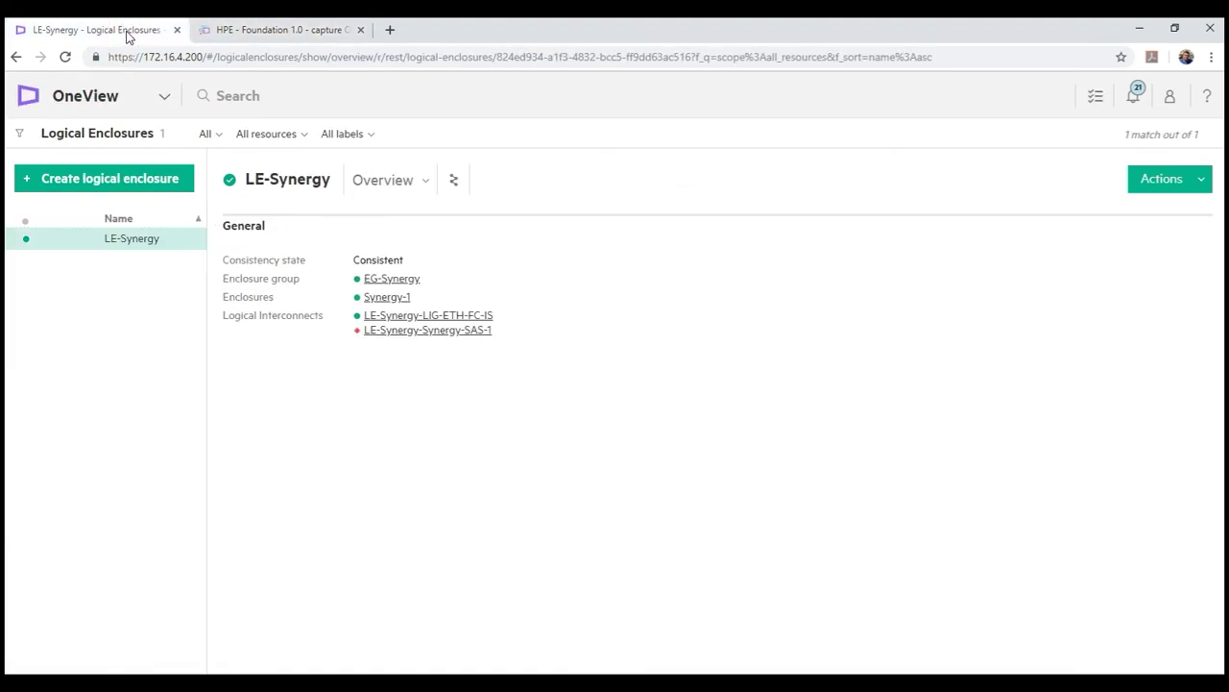
- Start a server profile named IS-test-win2016 with no template, assigned to server hardware Synergy-1, bay 11
left_click(123, 108)
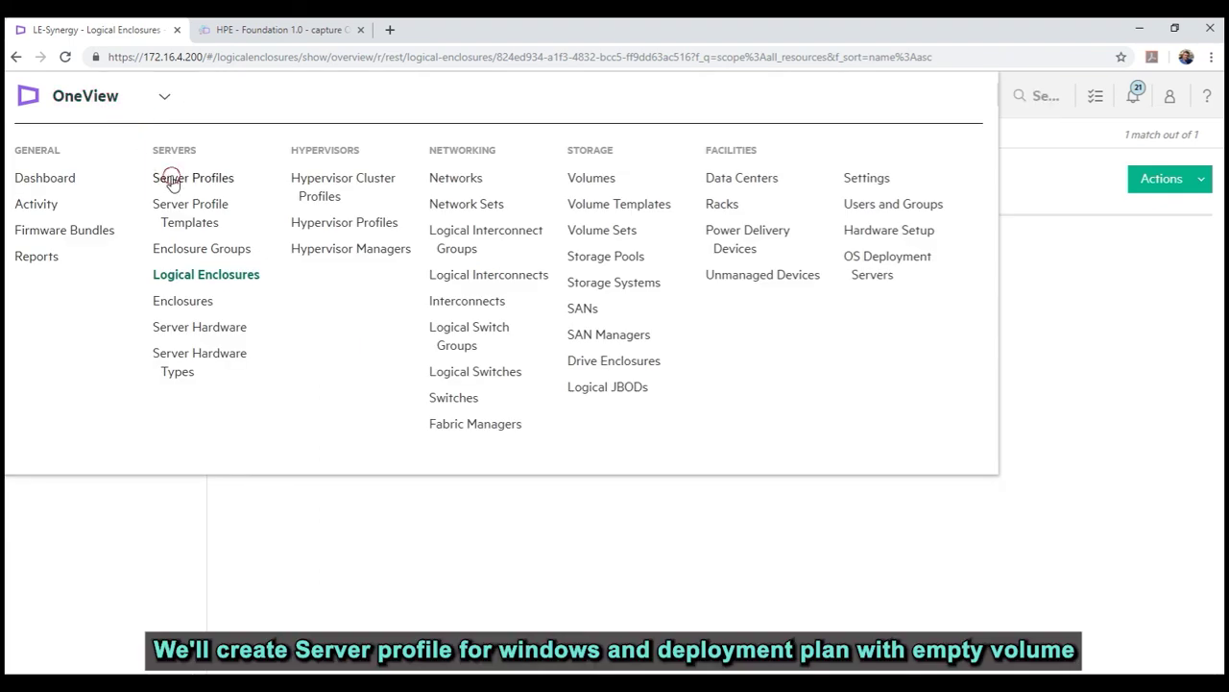
left_click(171, 177)
left_click(96, 184)
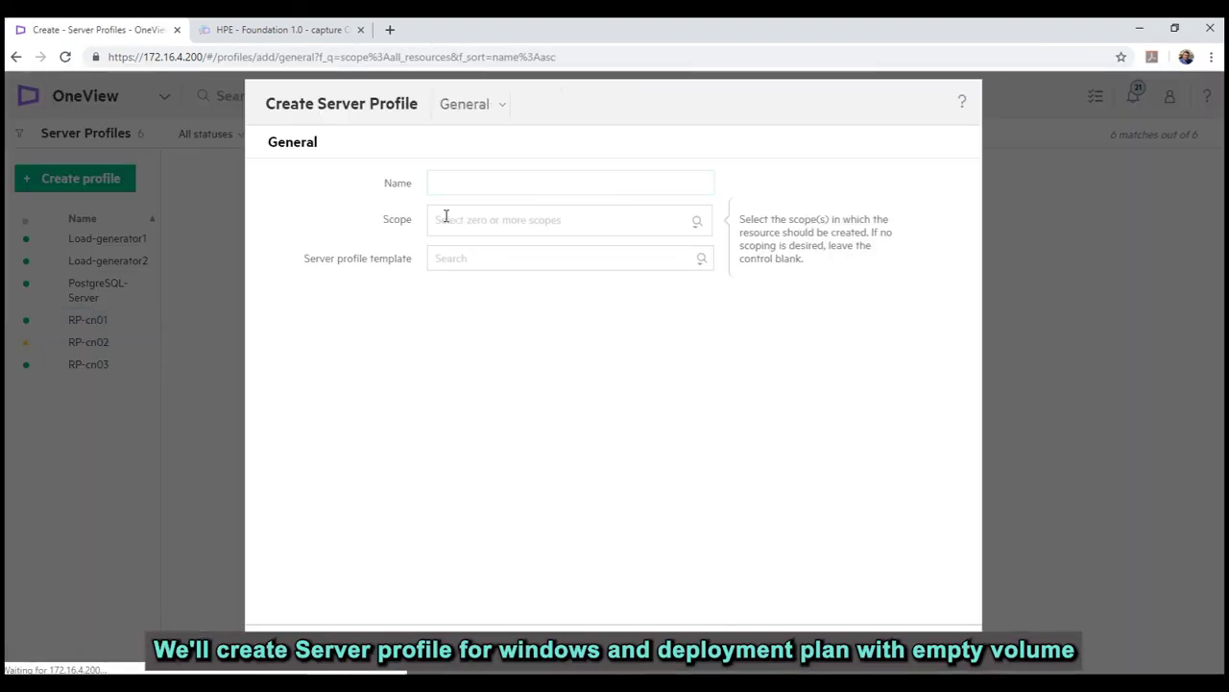
type("IS-test-win2016")
left_click(701, 259)
left_click(598, 313)
left_click(609, 399)
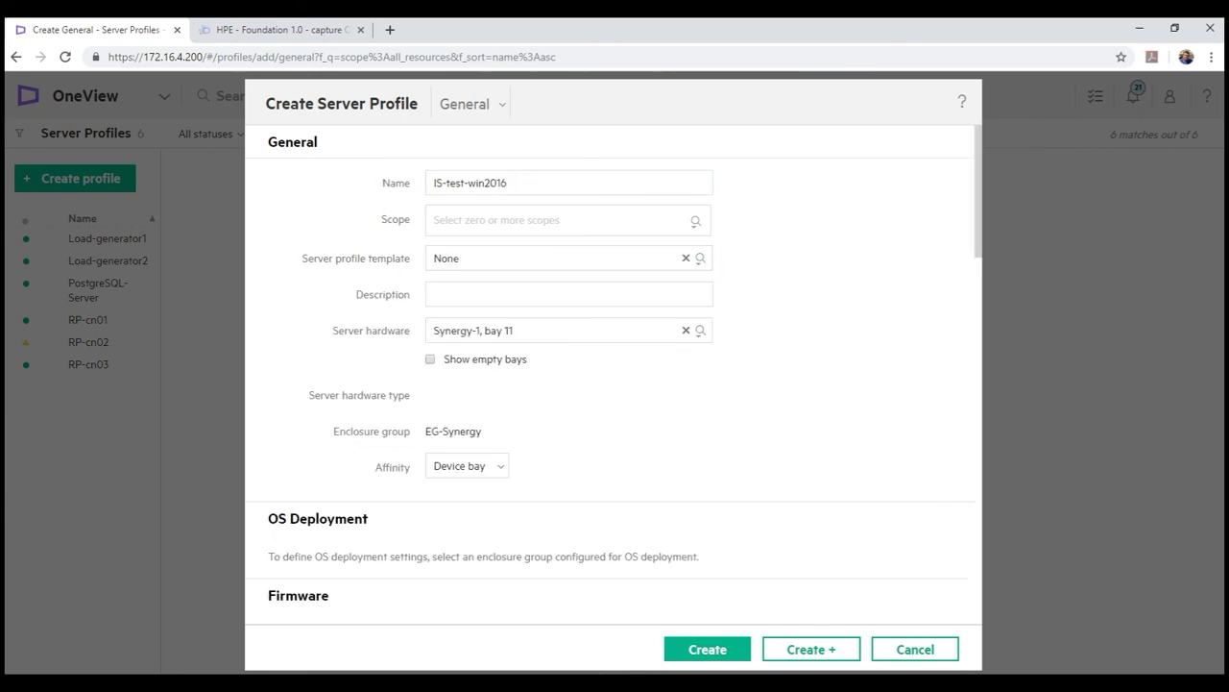
- Select the OS deployment plan "HPE - Foundation 1.0 - create empty OS Volume-2017-10-13", set the volume size to 50000 and create the profile
scroll(614, 433, "down", 1)
left_click(646, 477)
type("cre")
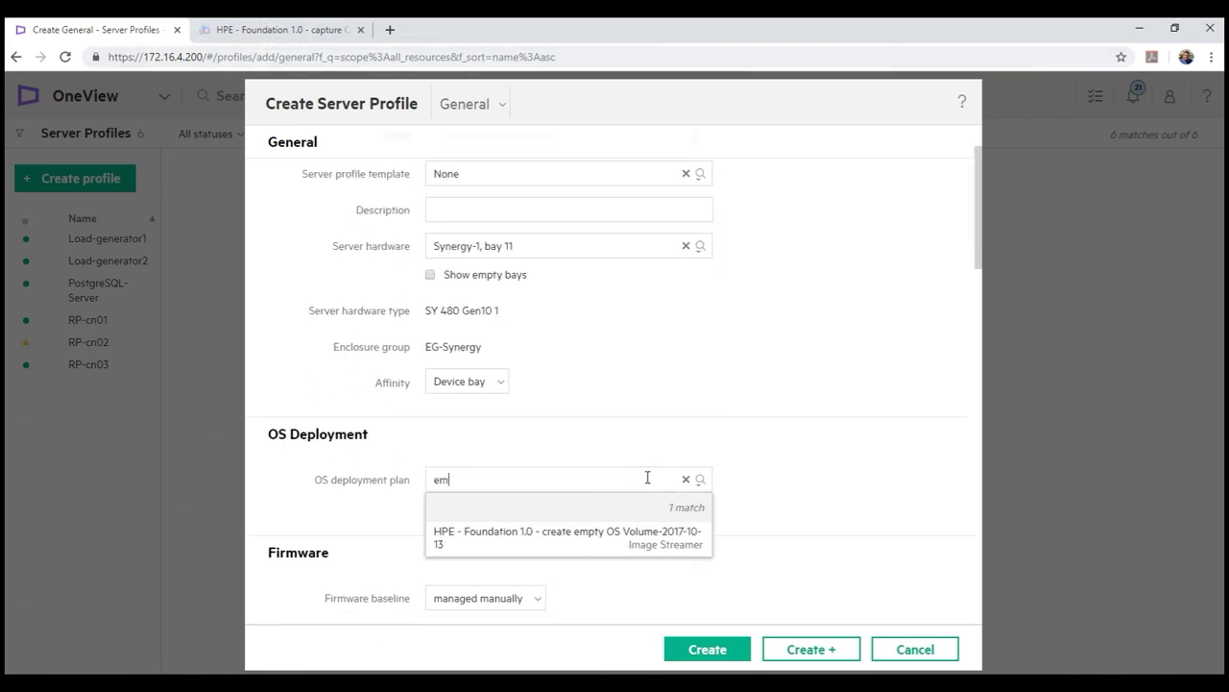
left_click(548, 521)
left_click(577, 570)
type("50000")
scroll(872, 452, "down", 1)
scroll(872, 453, "down", 4)
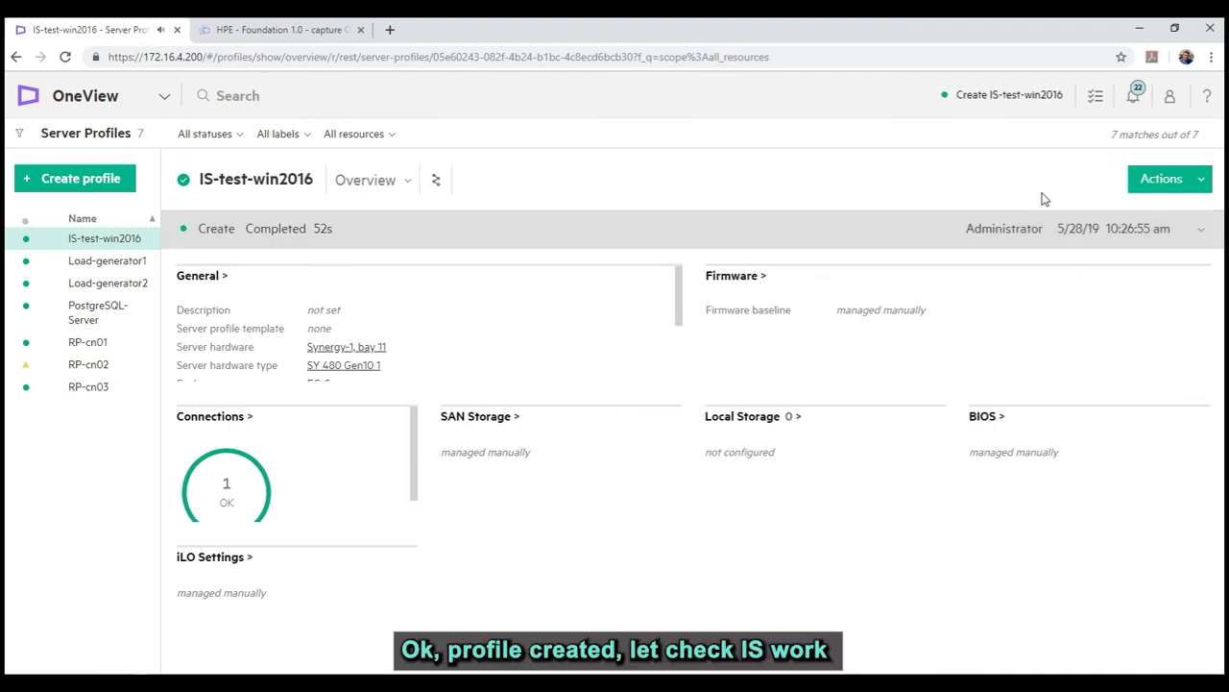
- Power on the IS-test-win2016 profile's server and launch its remote console
left_click(1162, 184)
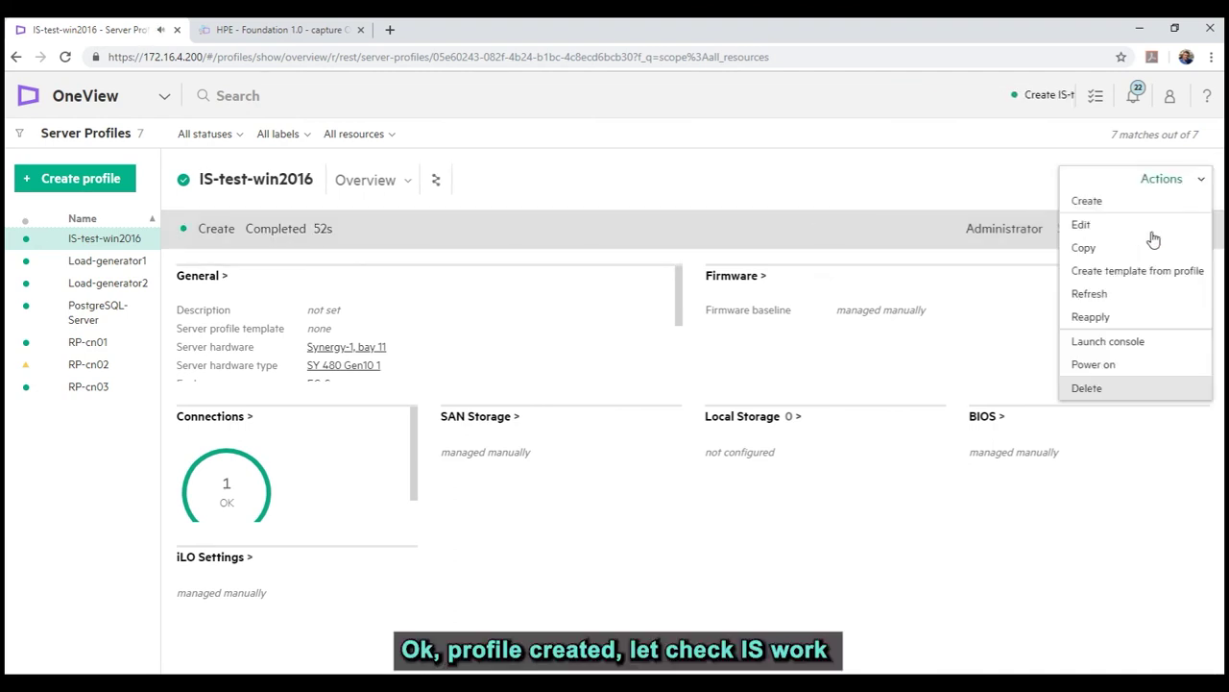
left_click(1101, 367)
left_click(1156, 183)
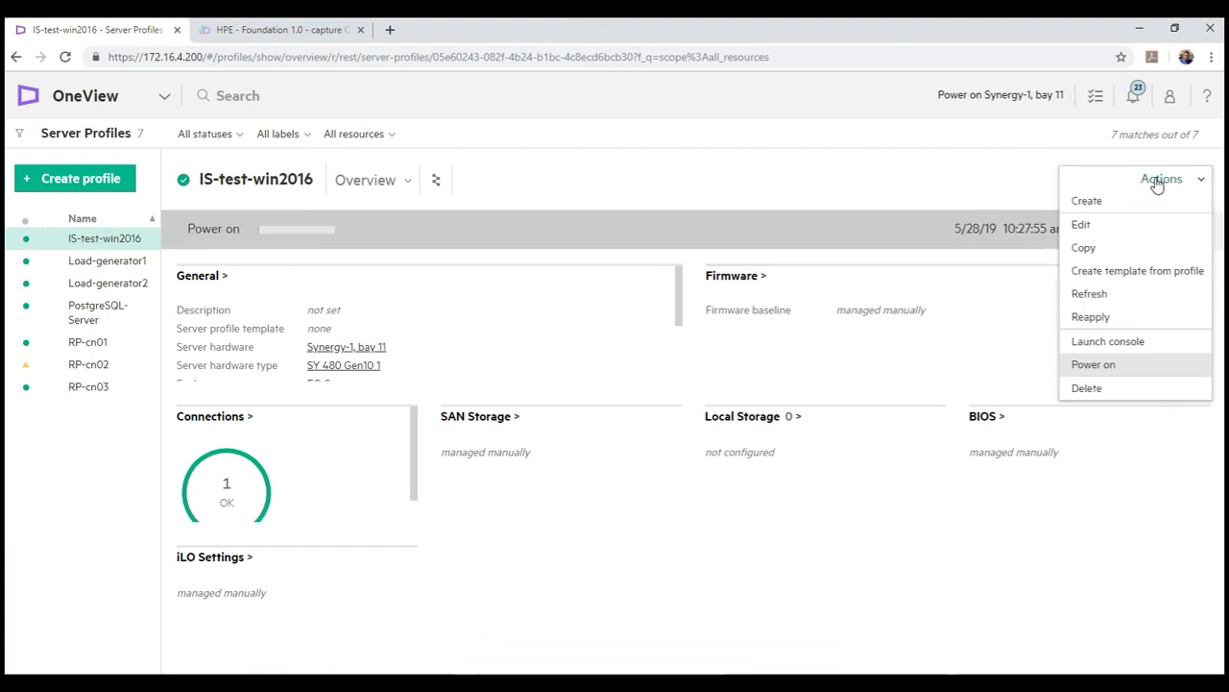
left_click(1098, 344)
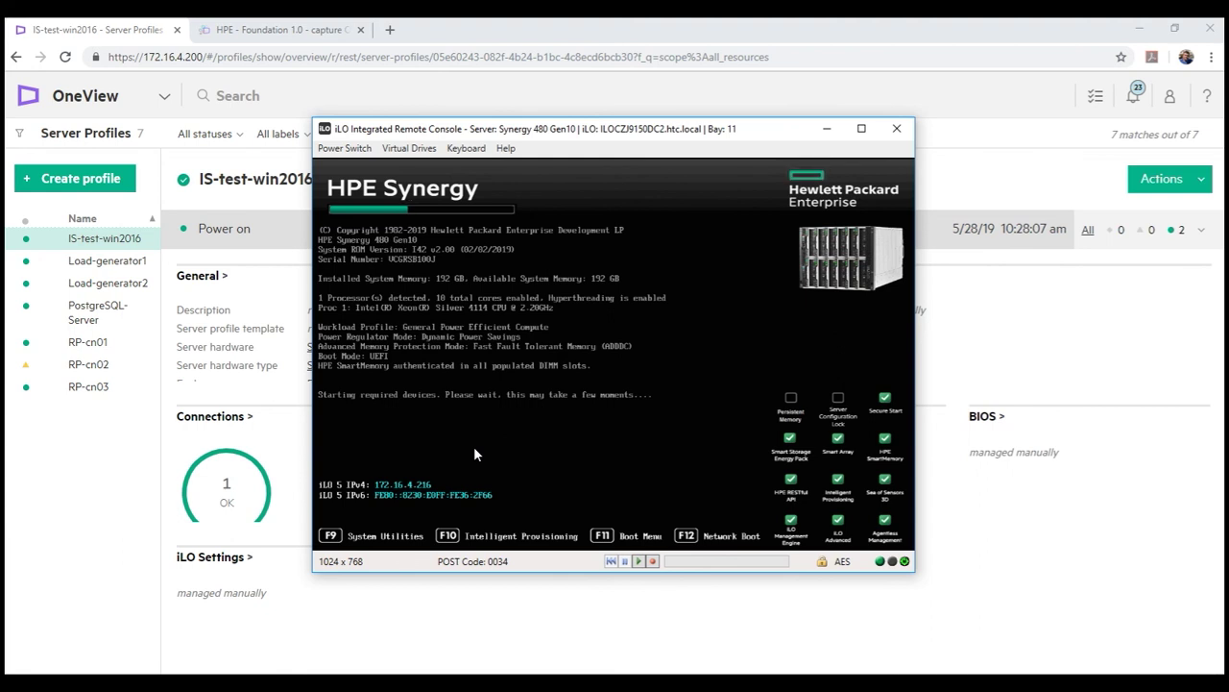
- Request the boot menu during server startup, boot into Windows Setup and start the installation
key("F11")
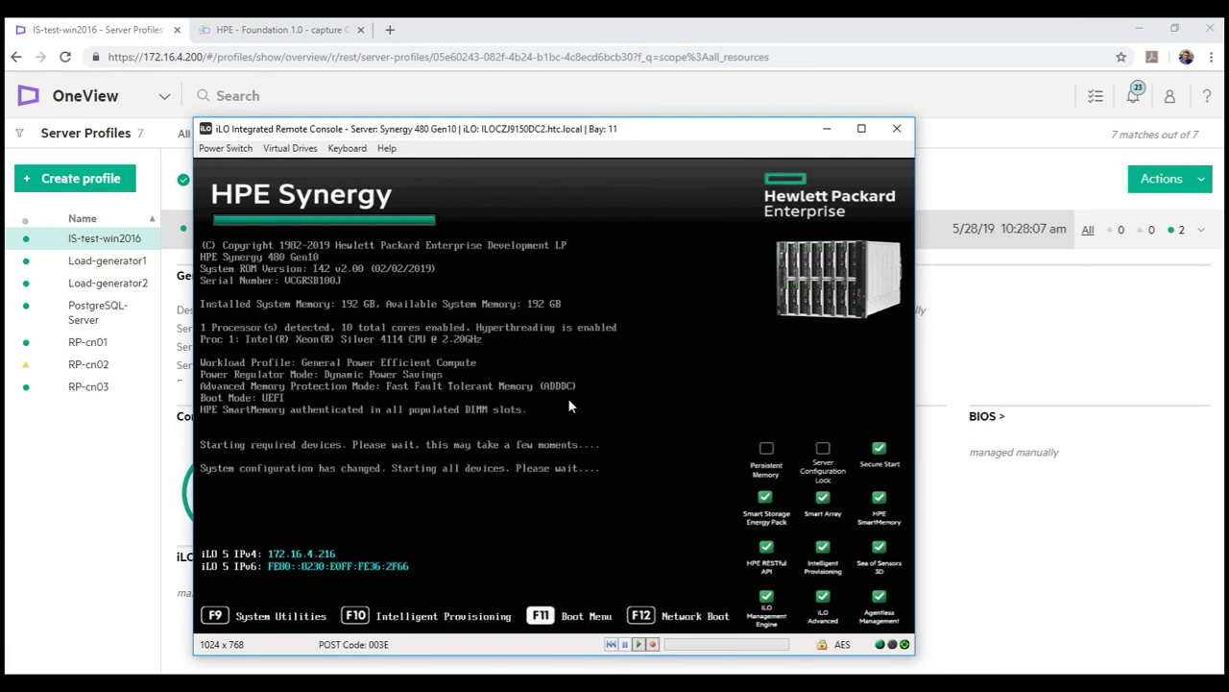
key("Return")
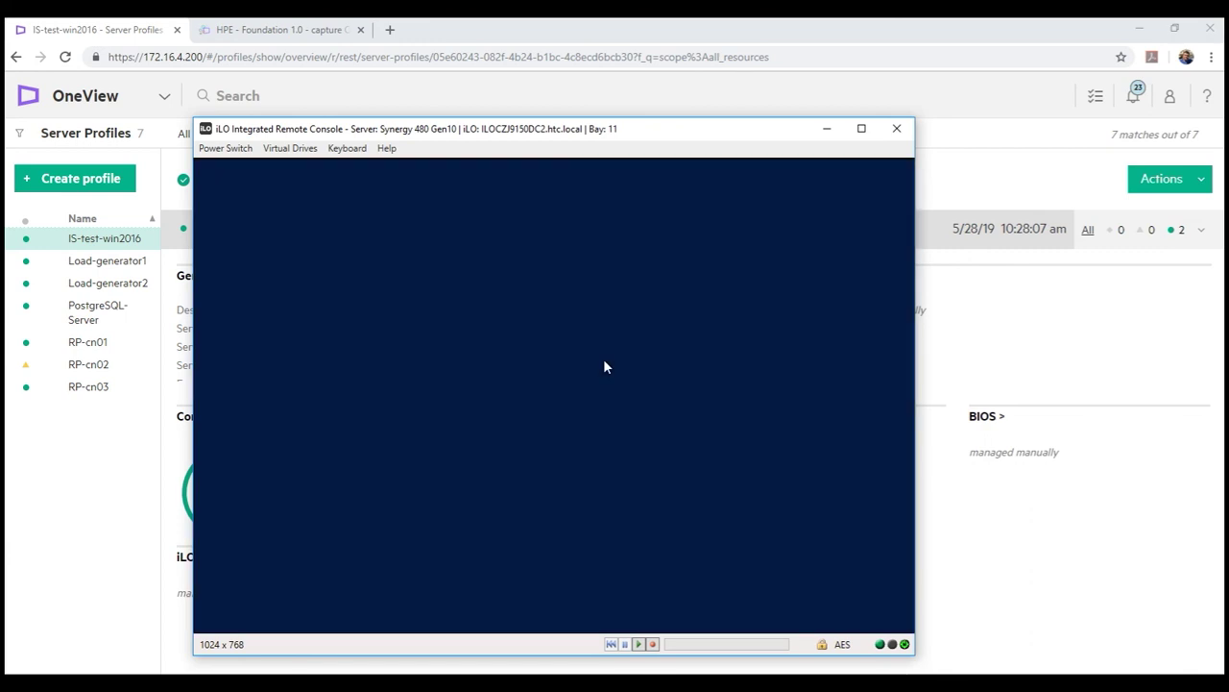
left_click(561, 398)
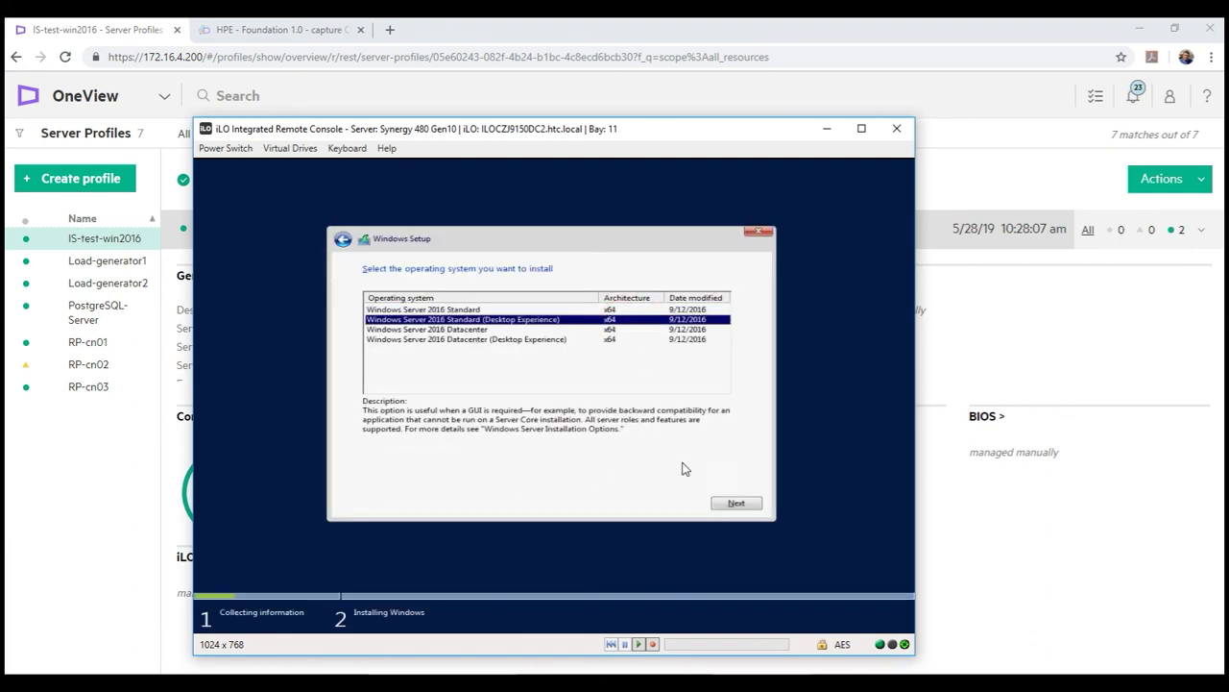
- Choose Windows Server 2016 Standard (Desktop Experience) and start a custom installation on Drive 1 Unallocated Space
left_click(734, 502)
left_click(734, 504)
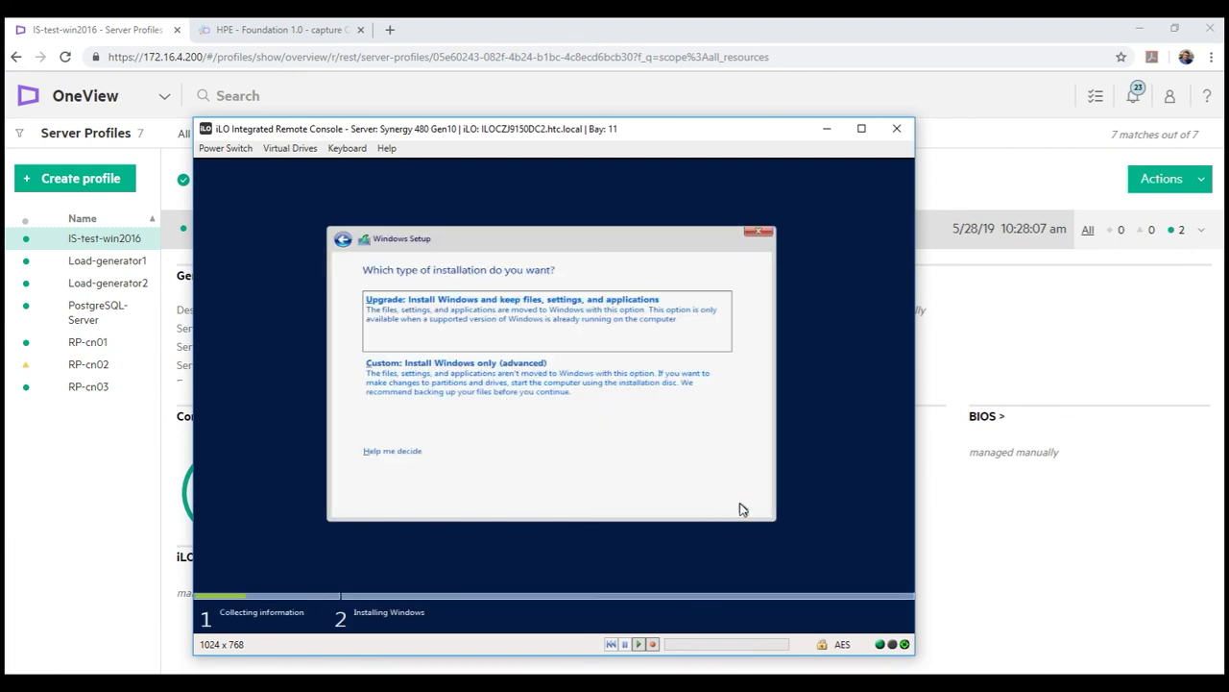
left_click(595, 377)
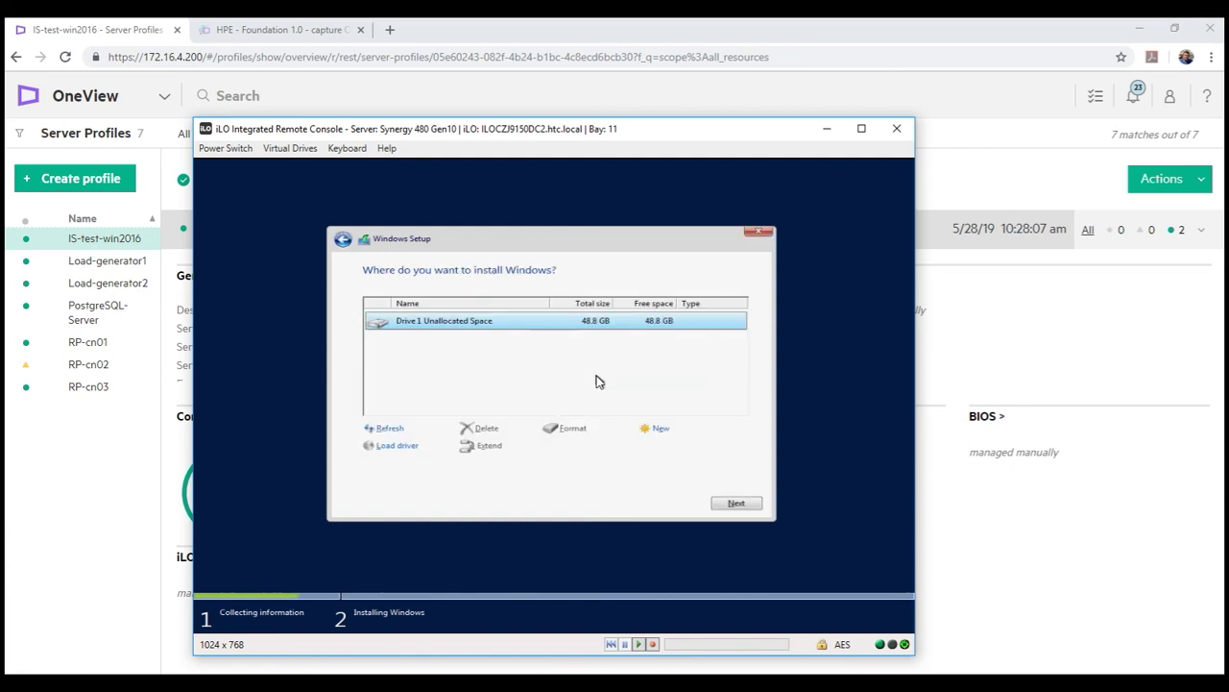
left_click(737, 504)
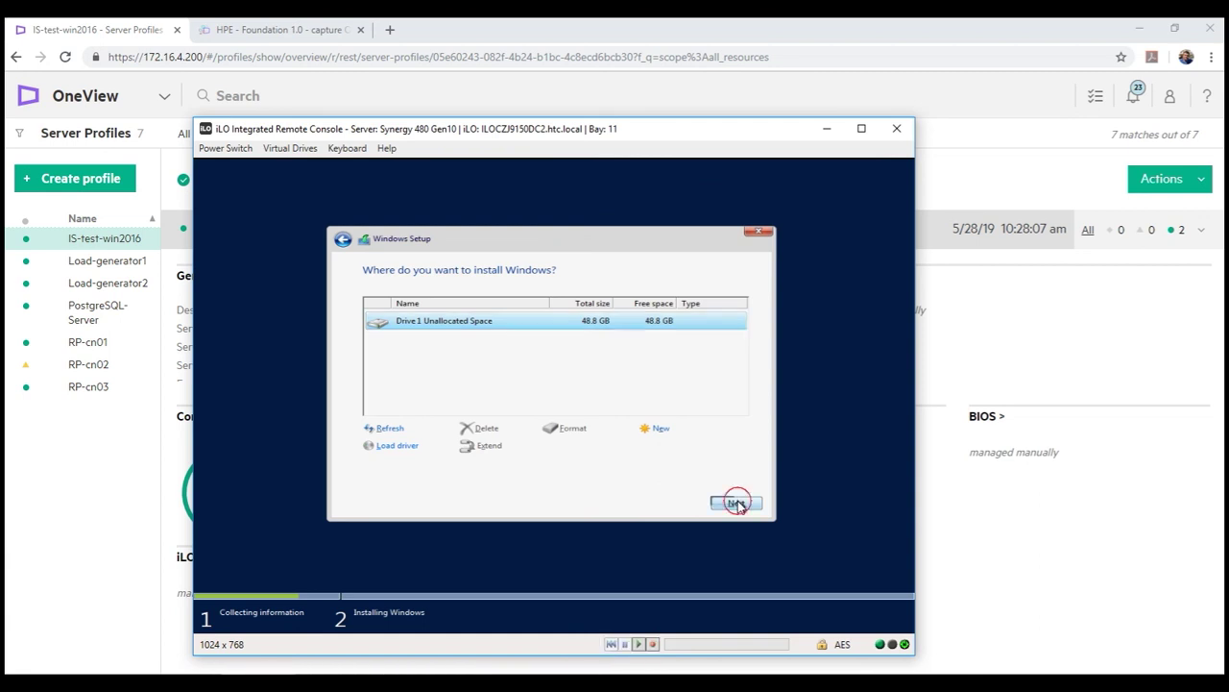